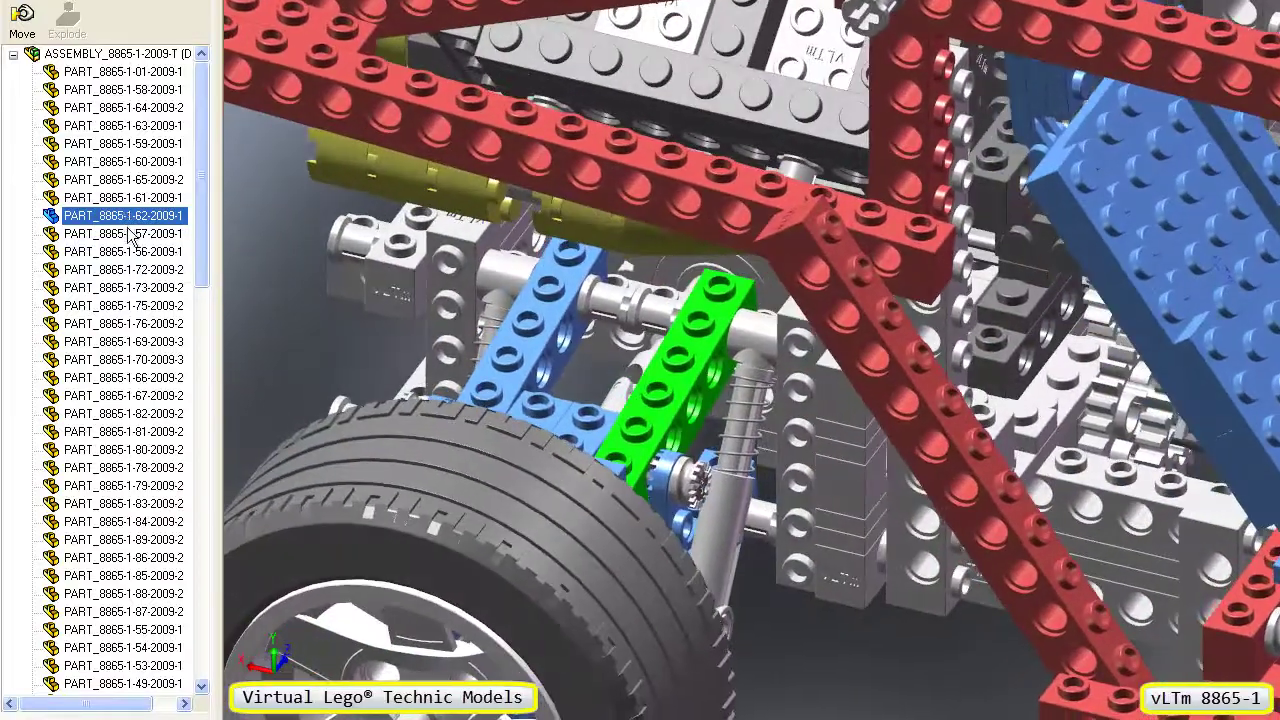
Highlight PART_8865-1-57 and then PART_8865-1-73 green in the model
{"action": "left_click", "coordinate": [128, 233]}
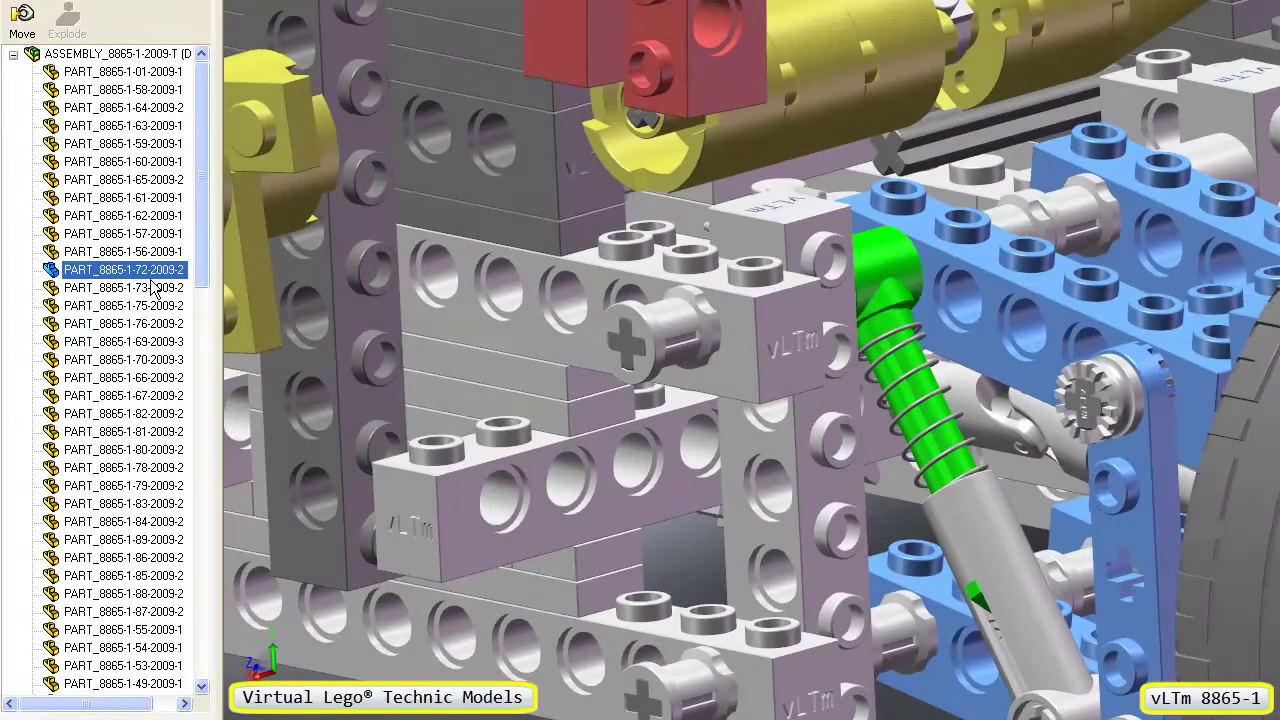
{"action": "left_click", "coordinate": [150, 289]}
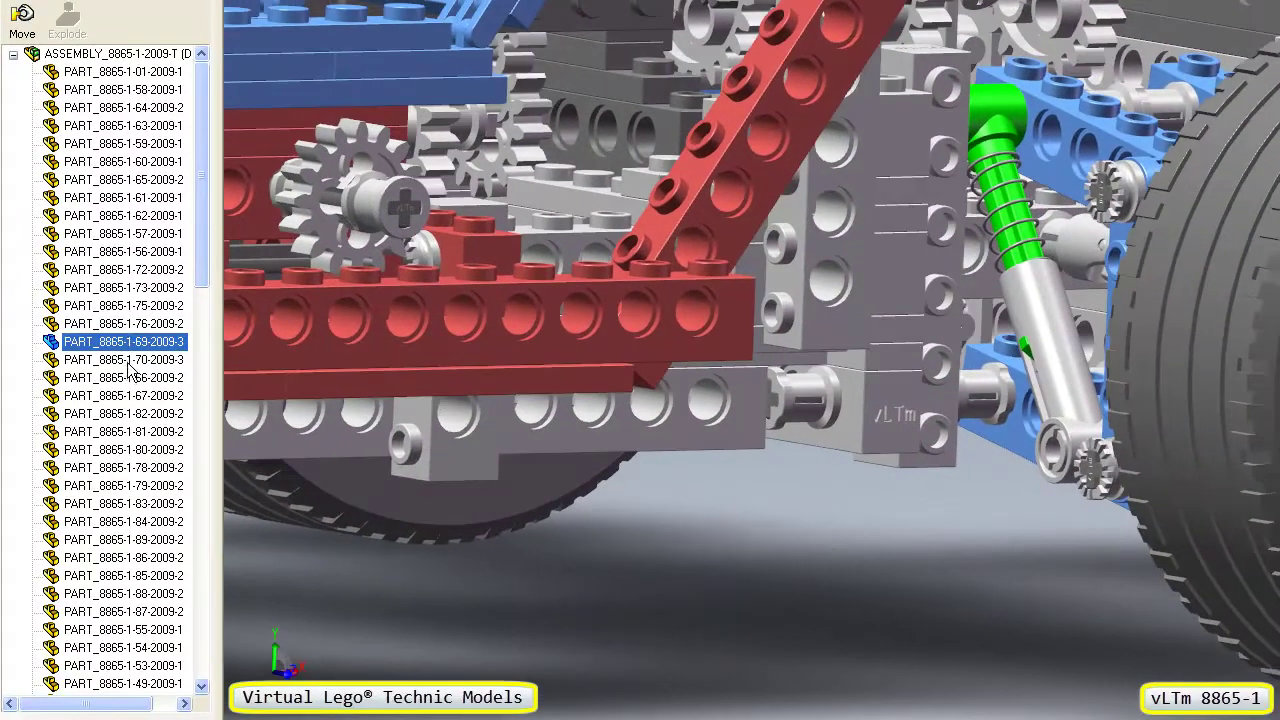
Highlight PART_8865-1 parts 70, lever 67, 82, 81, 80 and front wheel 78 in turn
{"action": "left_click", "coordinate": [127, 362]}
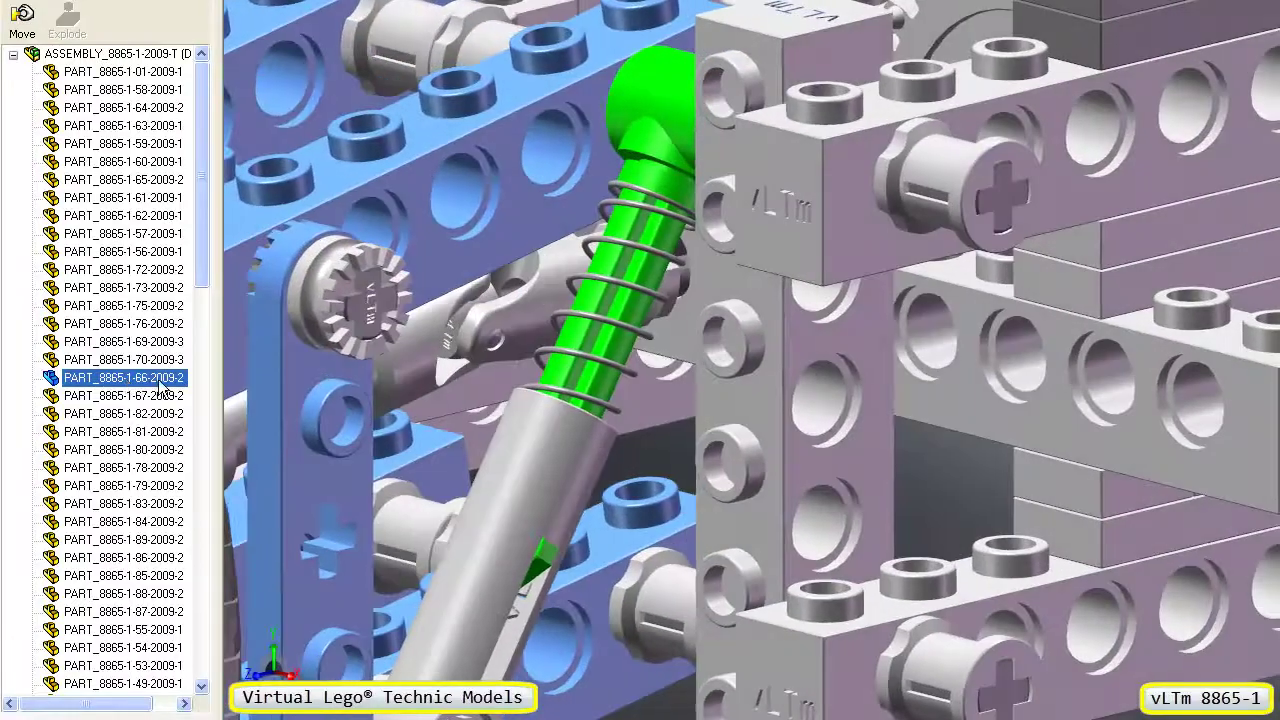
{"action": "left_click", "coordinate": [145, 398]}
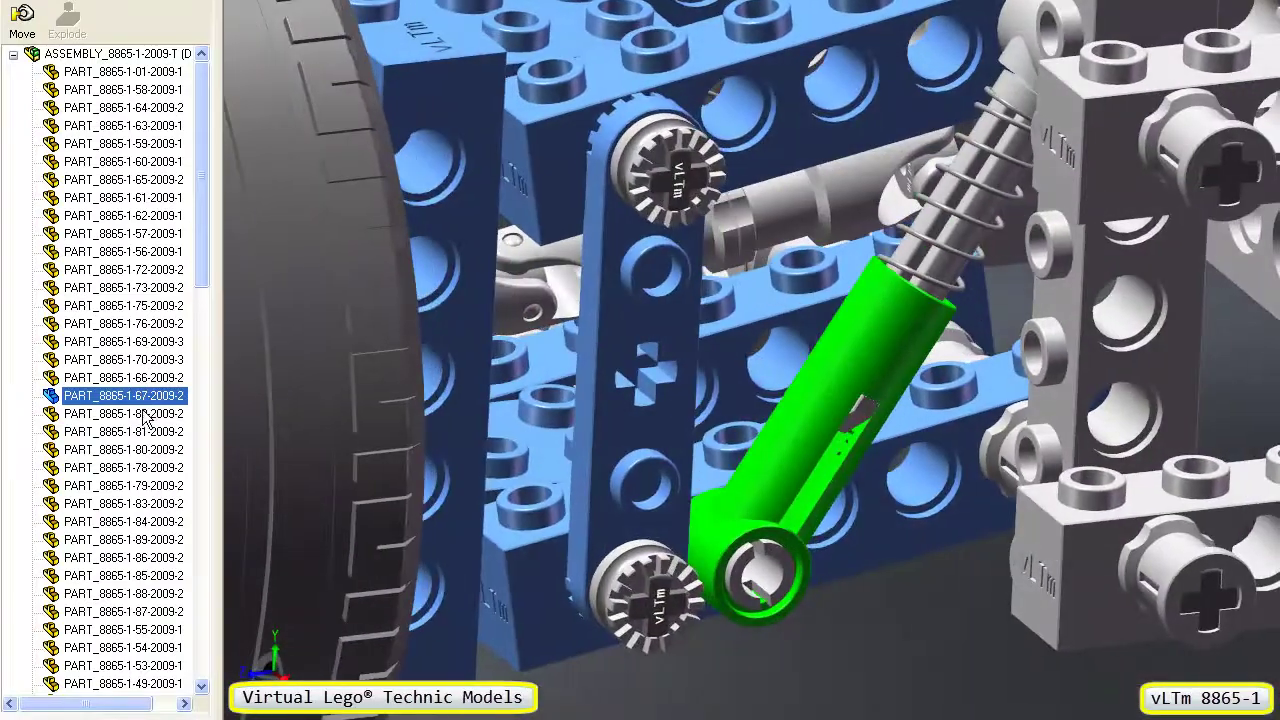
{"action": "left_click", "coordinate": [144, 413]}
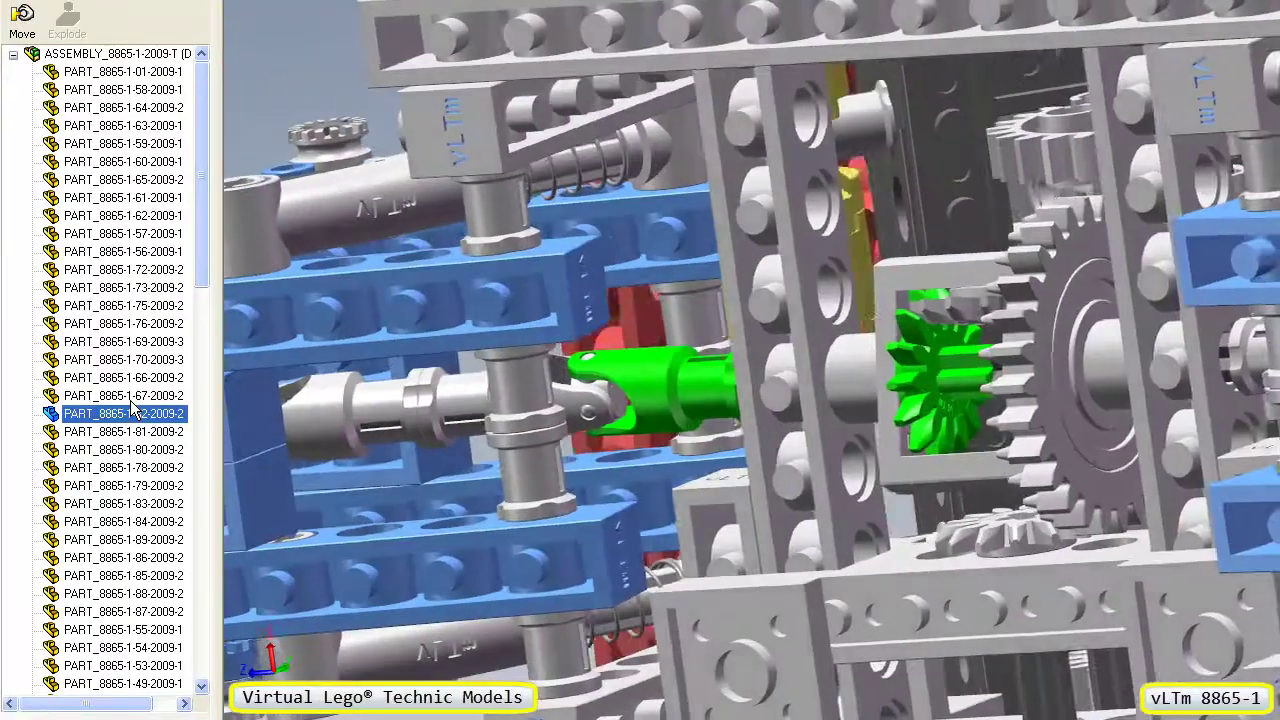
{"action": "left_click", "coordinate": [130, 430]}
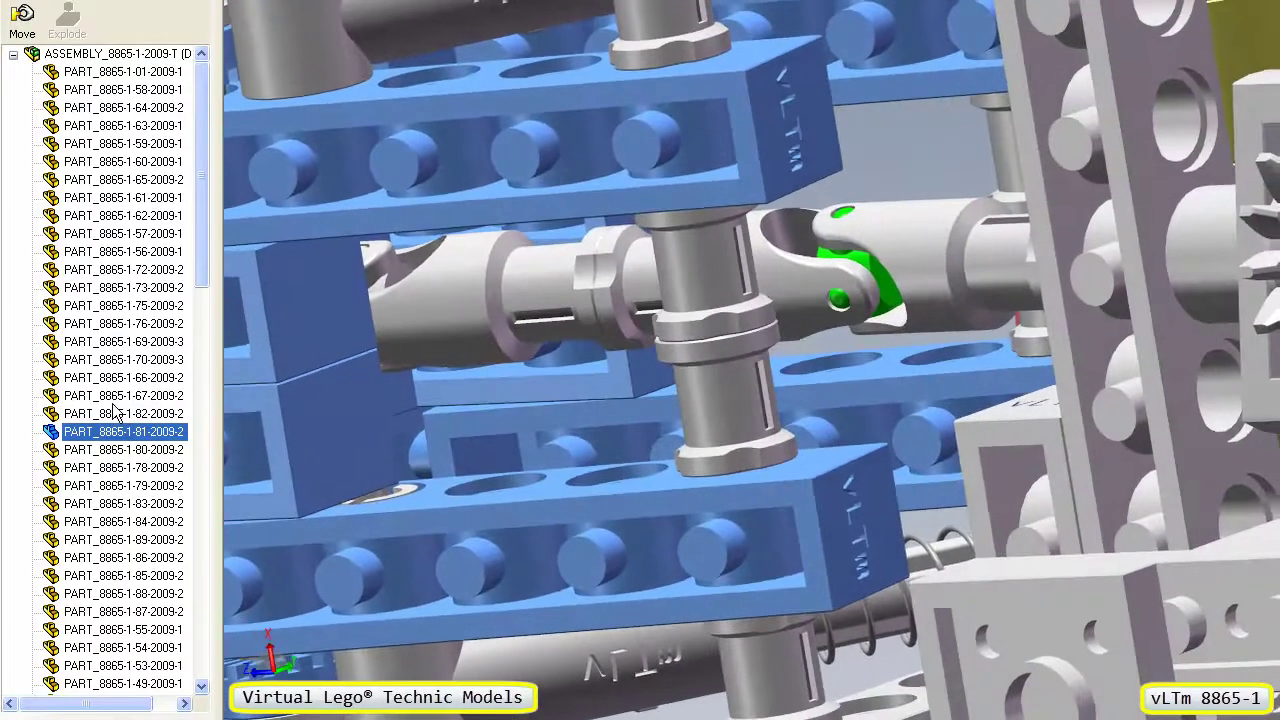
{"action": "left_click", "coordinate": [130, 451]}
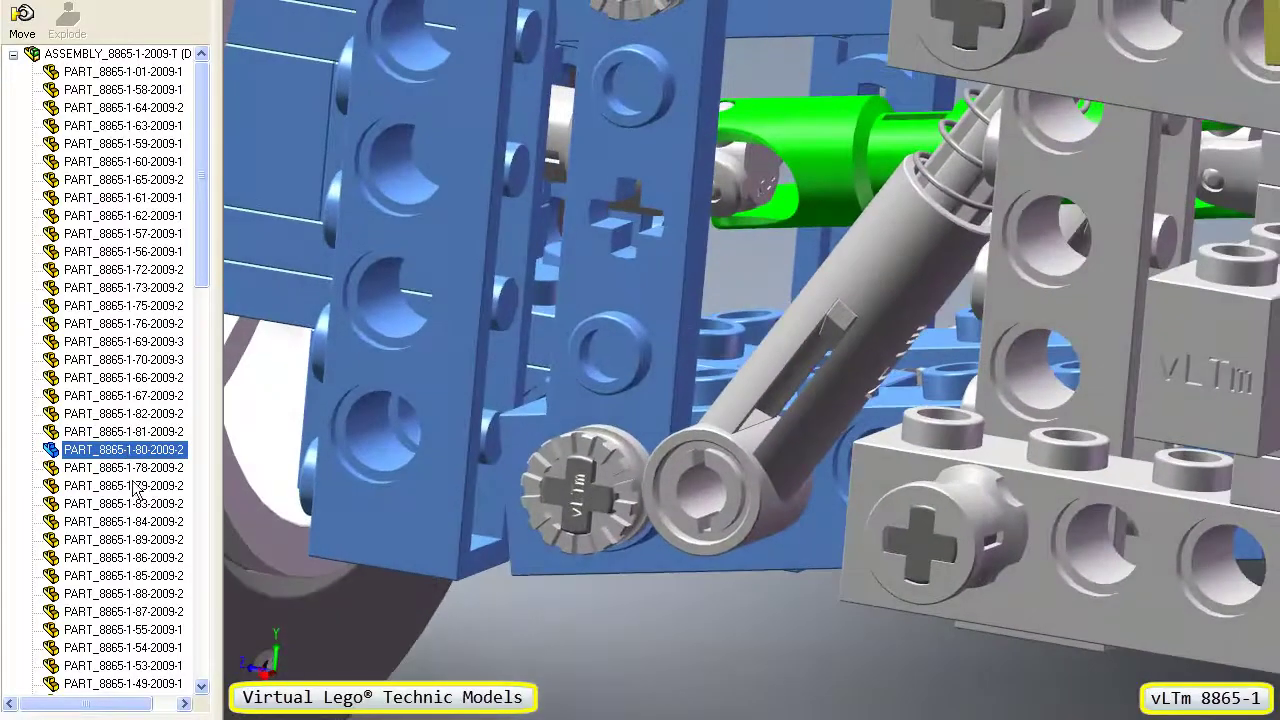
{"action": "left_click", "coordinate": [135, 472]}
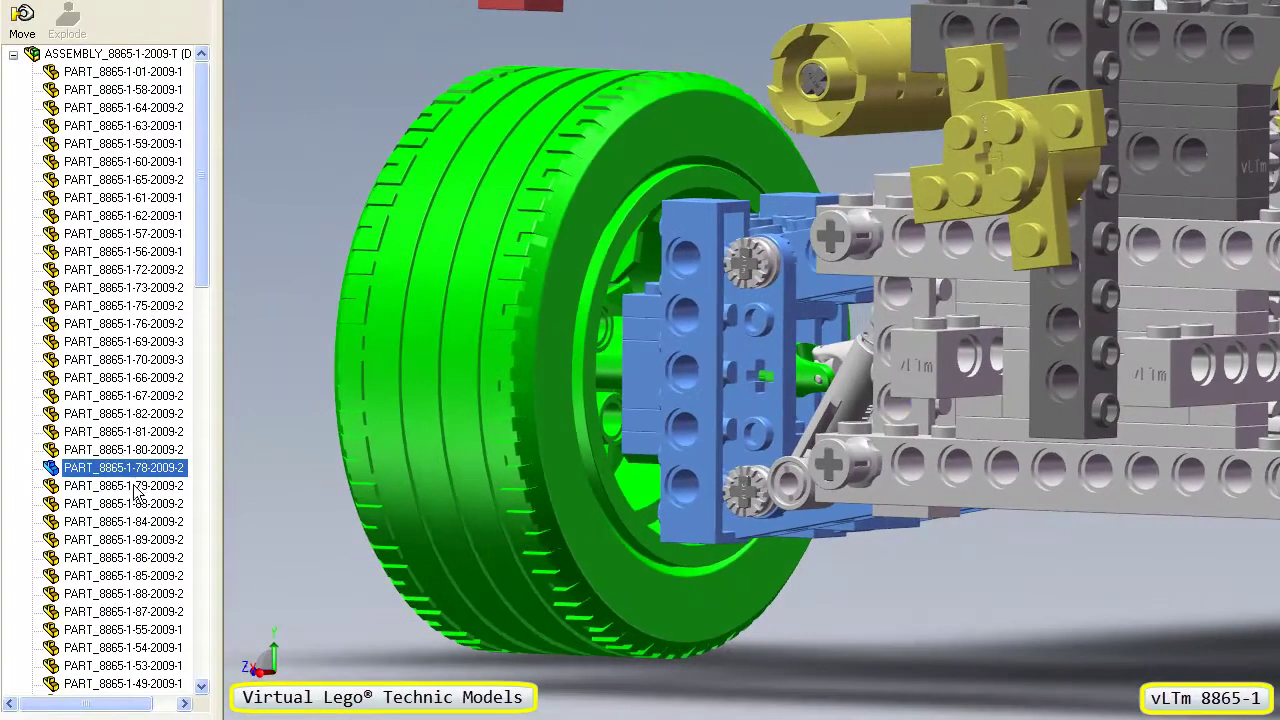
Highlight parts 79, 83, 84, bevel gear 89 and steering link 86 in turn
{"action": "left_click", "coordinate": [130, 485]}
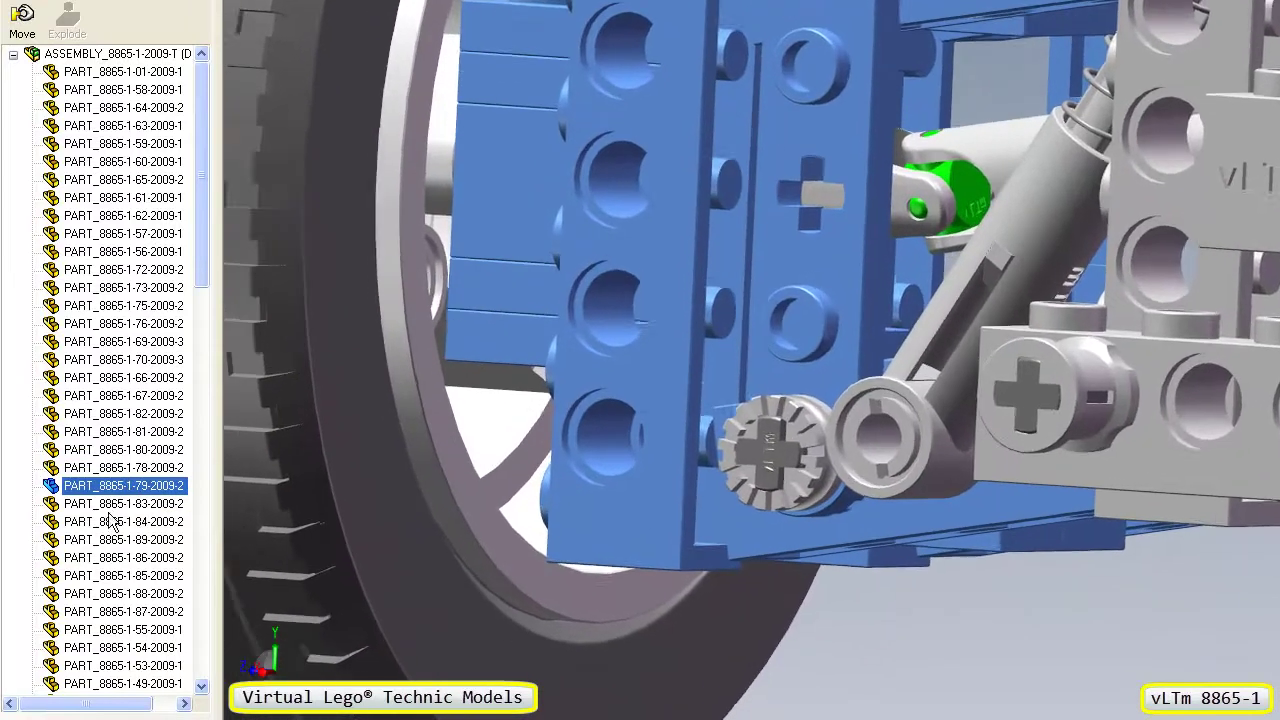
{"action": "left_click", "coordinate": [122, 504]}
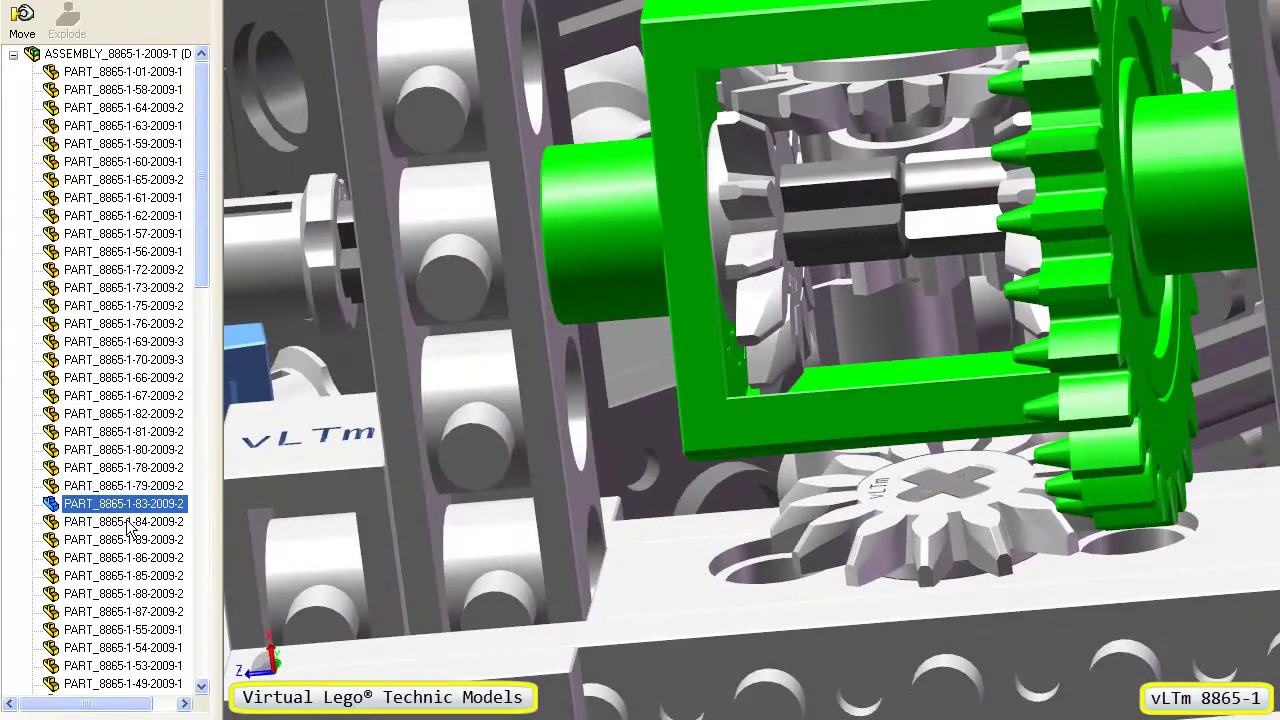
{"action": "left_click", "coordinate": [128, 522]}
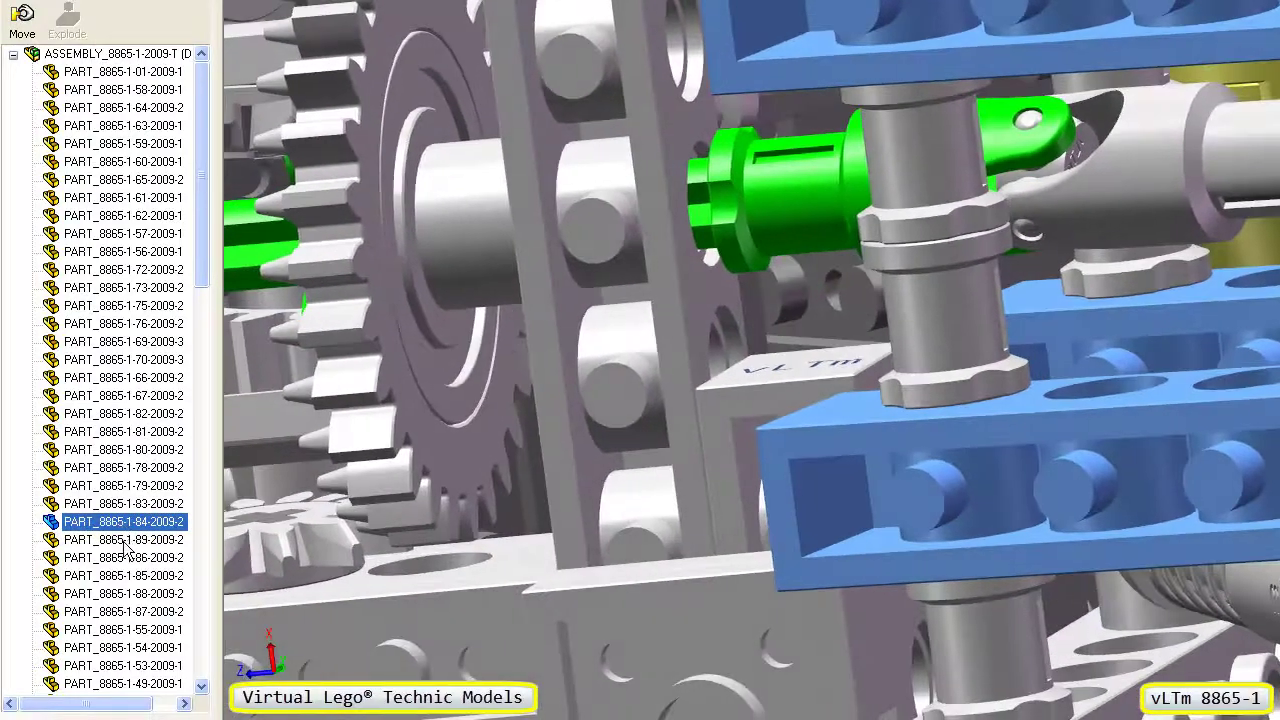
{"action": "left_click", "coordinate": [124, 541]}
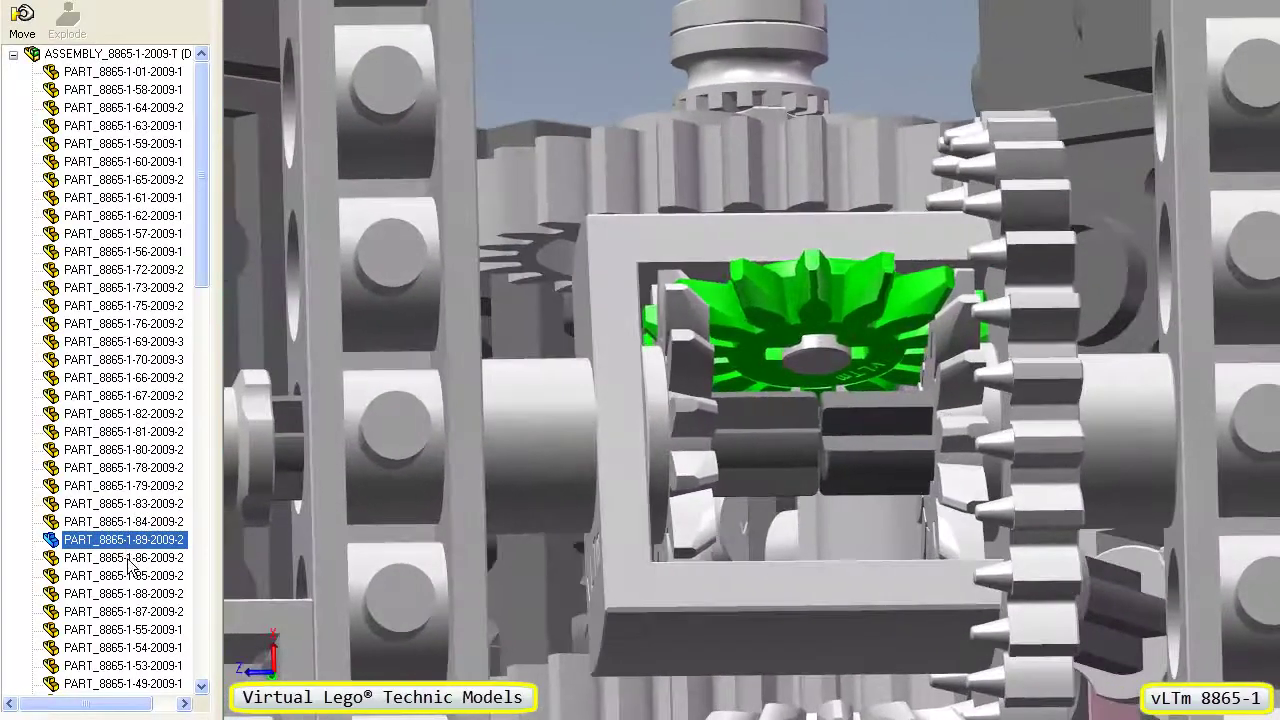
{"action": "left_click", "coordinate": [127, 558]}
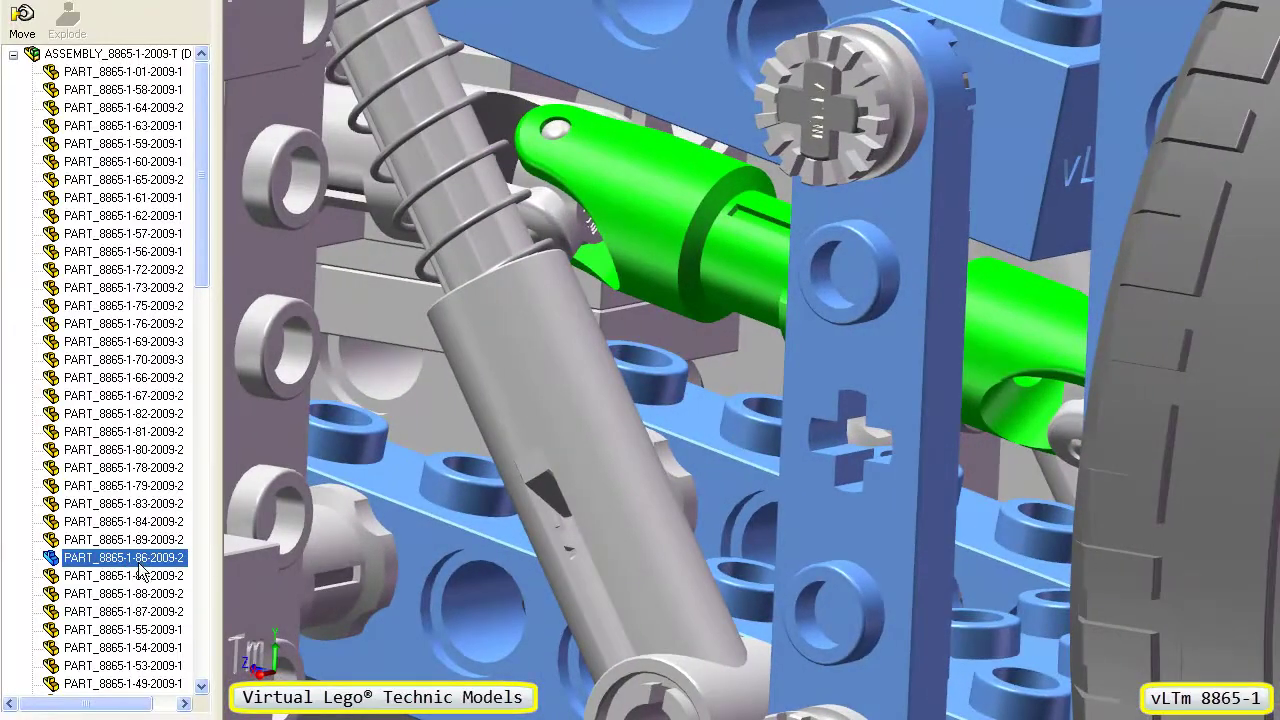
Highlight parts 85, wheel 88, 87 and gear axle 55 one after another
{"action": "left_click", "coordinate": [137, 572]}
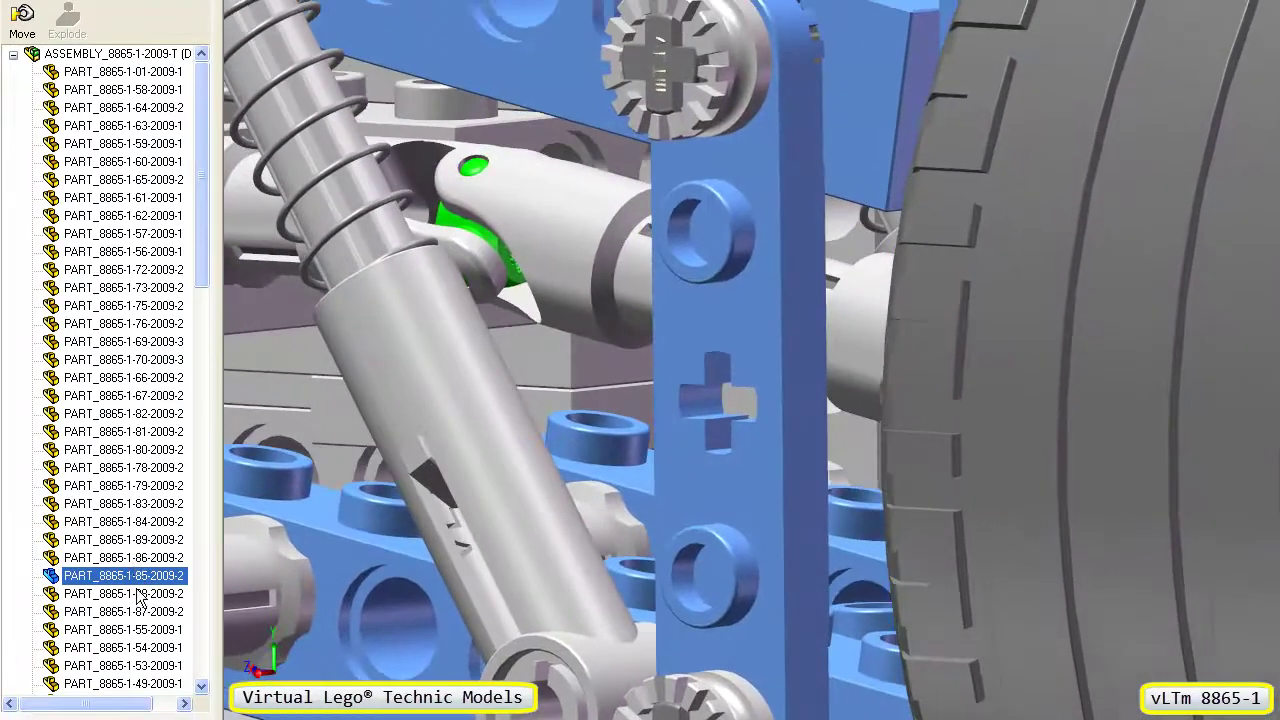
{"action": "left_click", "coordinate": [138, 594]}
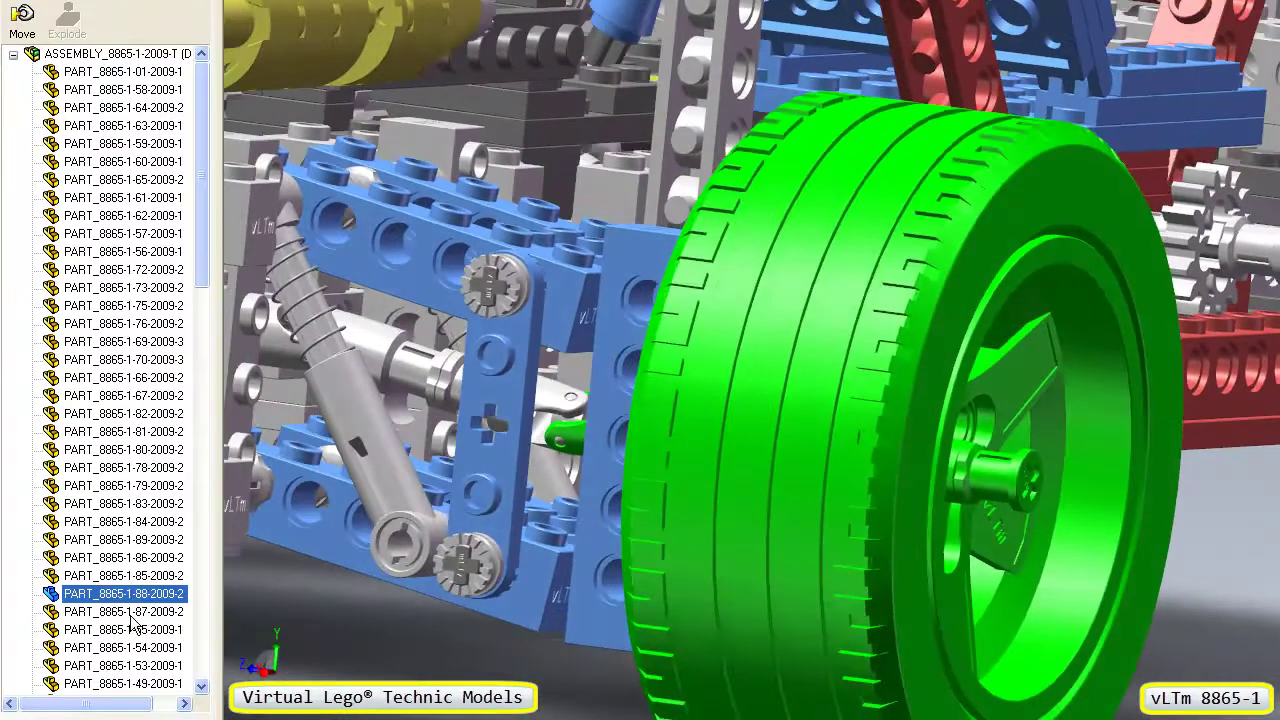
{"action": "left_click", "coordinate": [131, 612]}
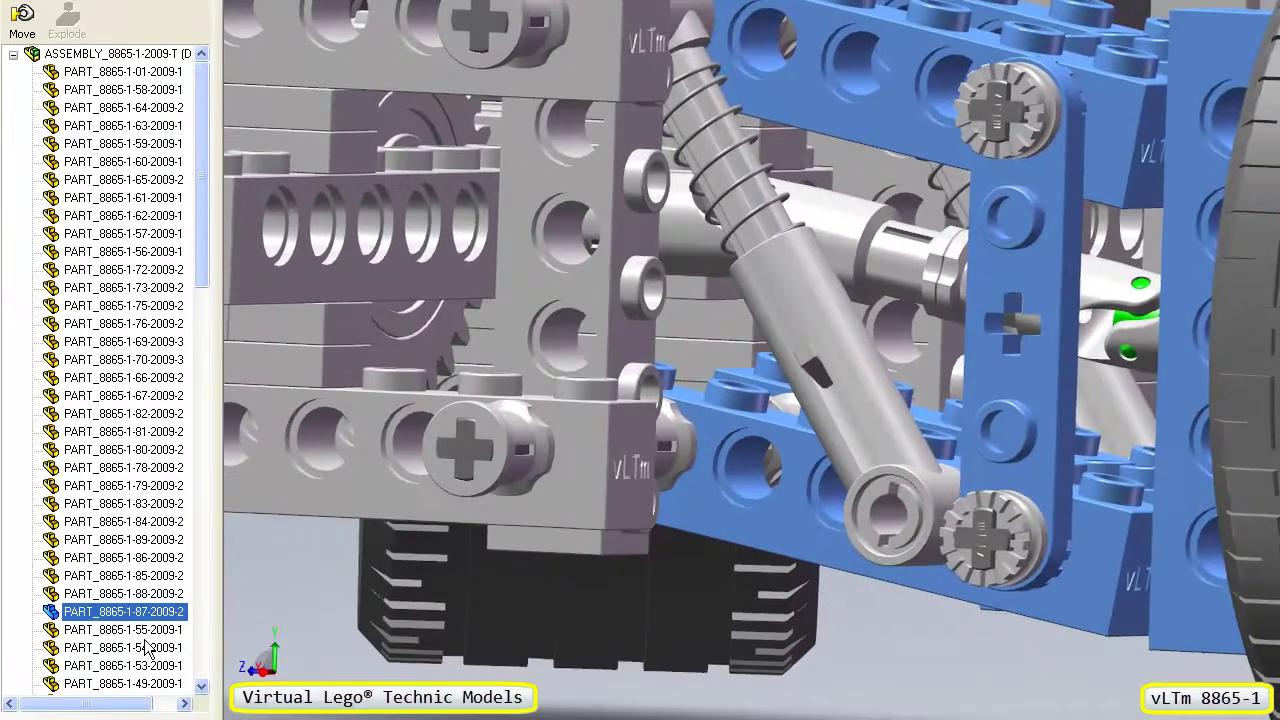
{"action": "left_click", "coordinate": [140, 632]}
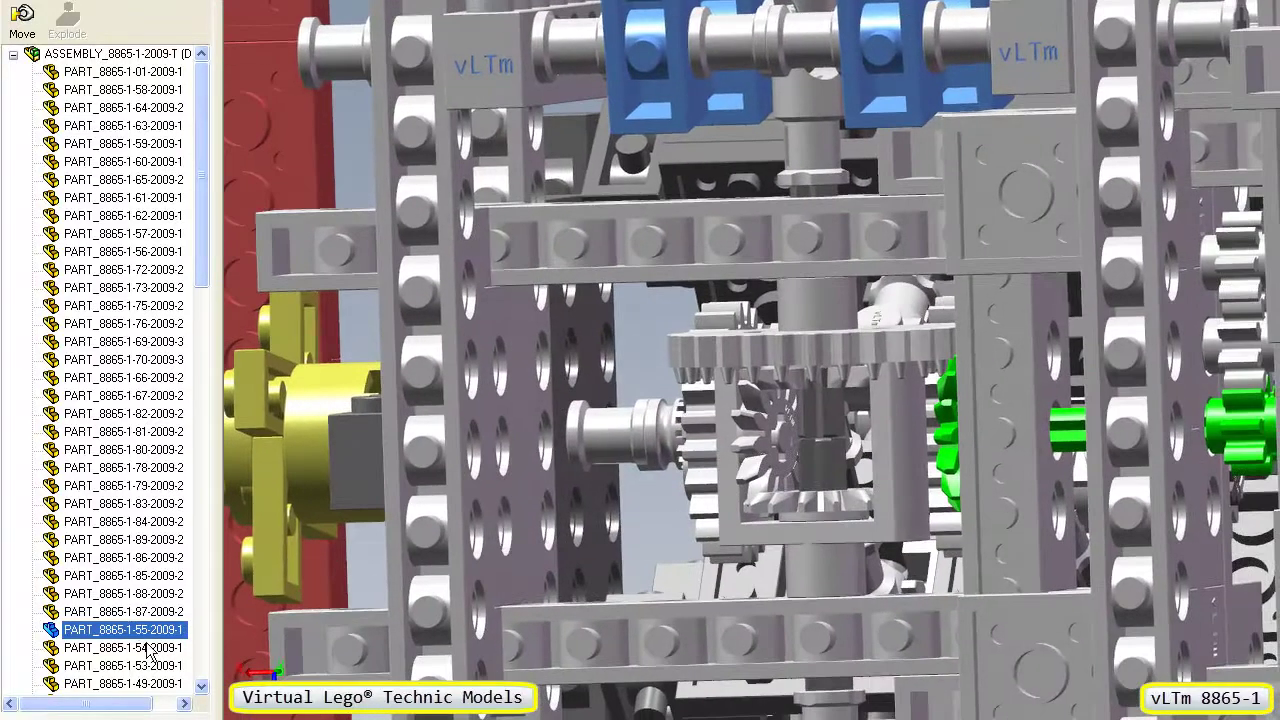
Highlight part 54, then move up the tree and highlight part 53
{"action": "left_click", "coordinate": [145, 648]}
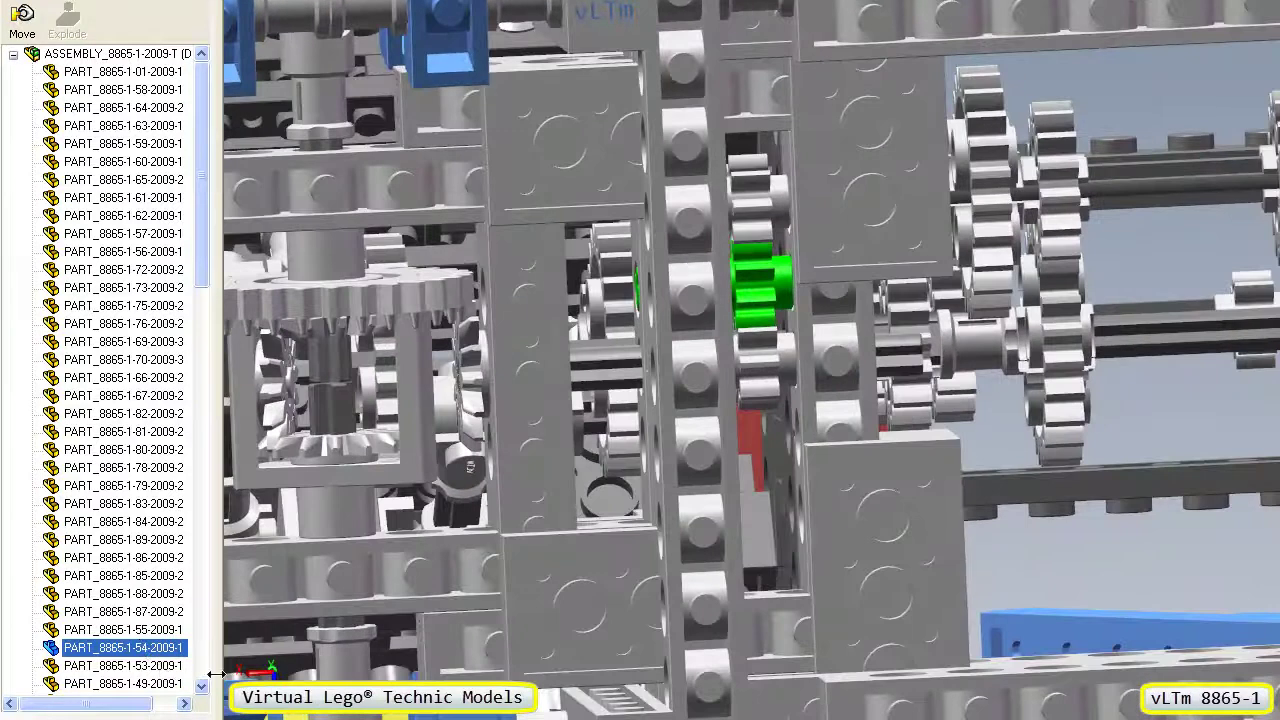
{"action": "left_click", "coordinate": [203, 686]}
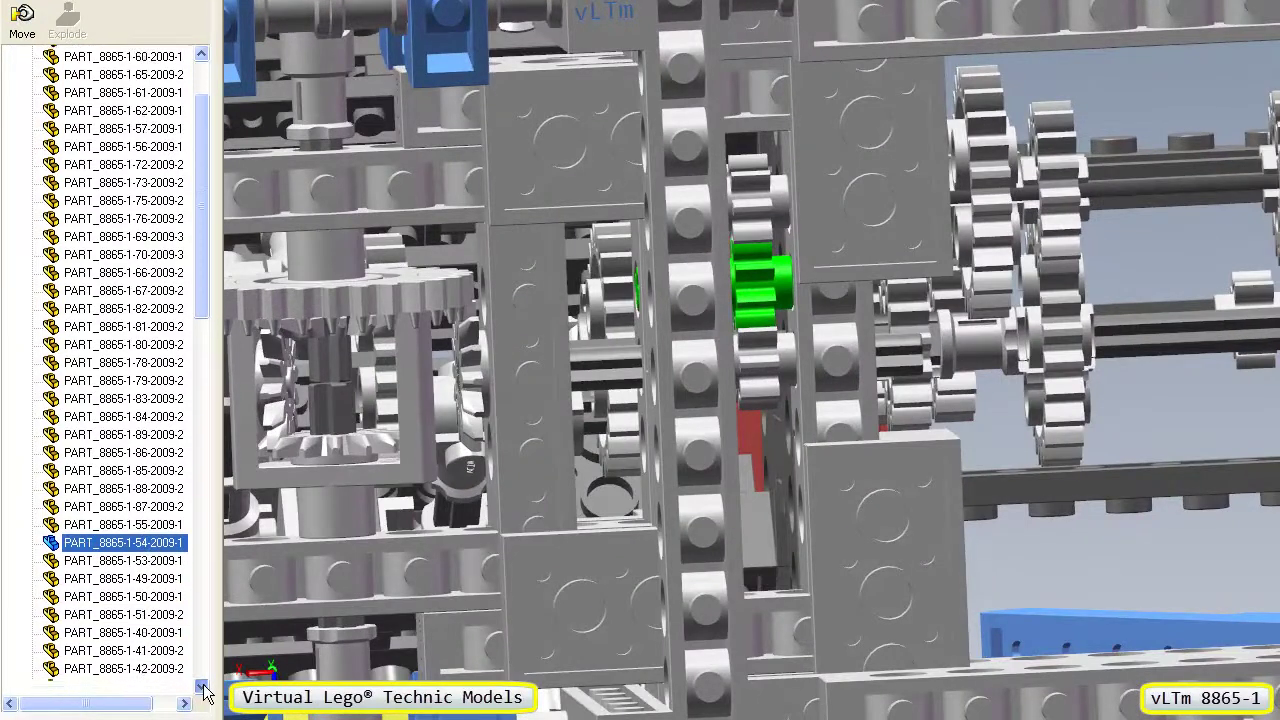
{"action": "left_click", "coordinate": [203, 686]}
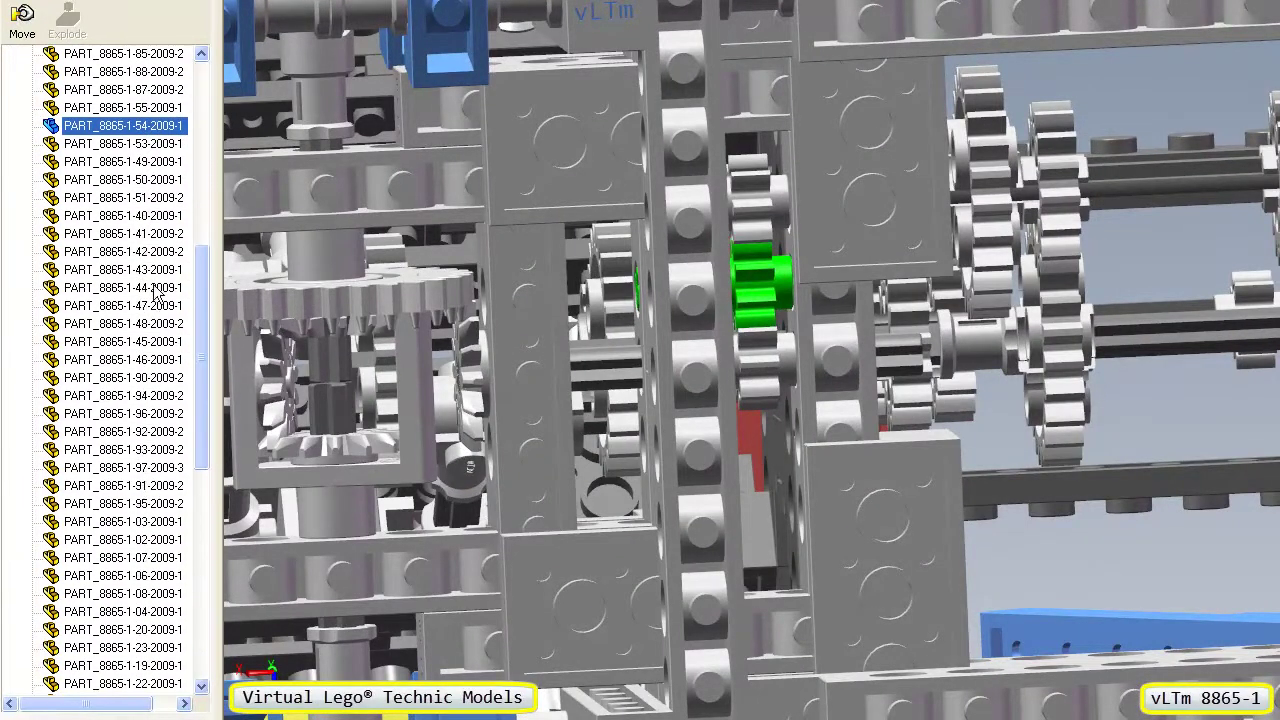
{"action": "left_click", "coordinate": [141, 147]}
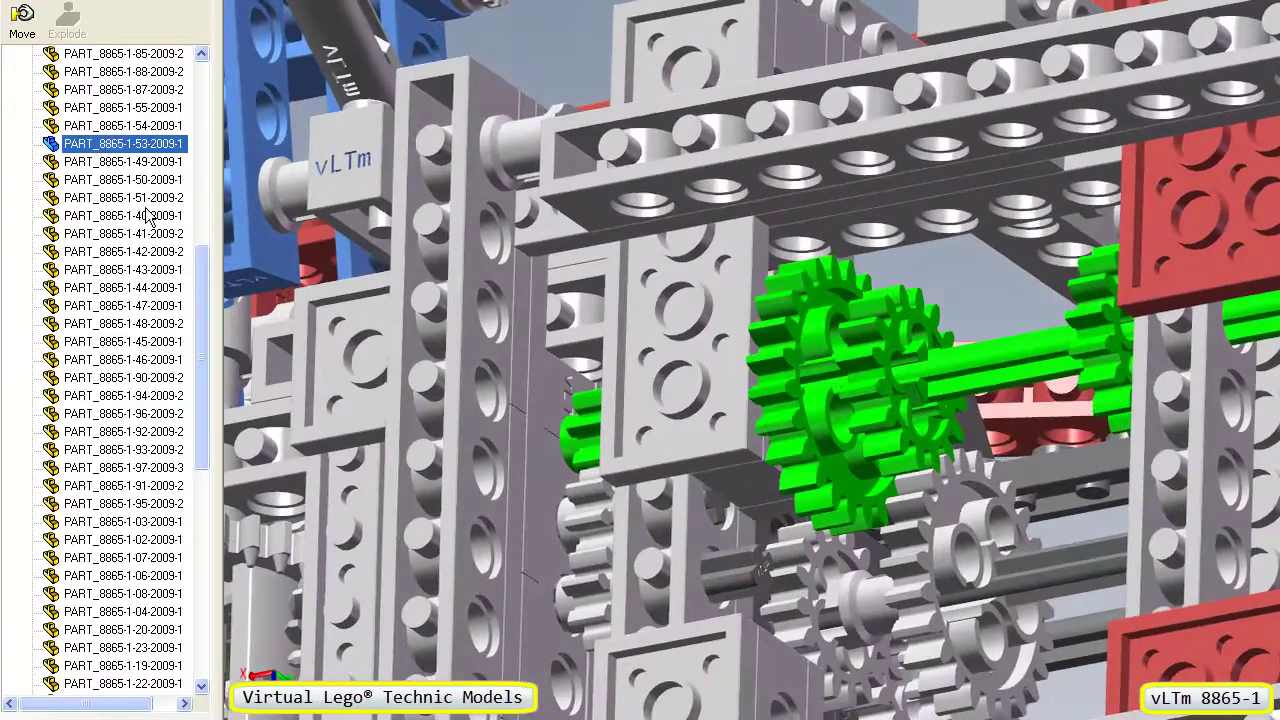
Highlight parts 49, 50, 51 and 40 green in turn
{"action": "left_click", "coordinate": [131, 162]}
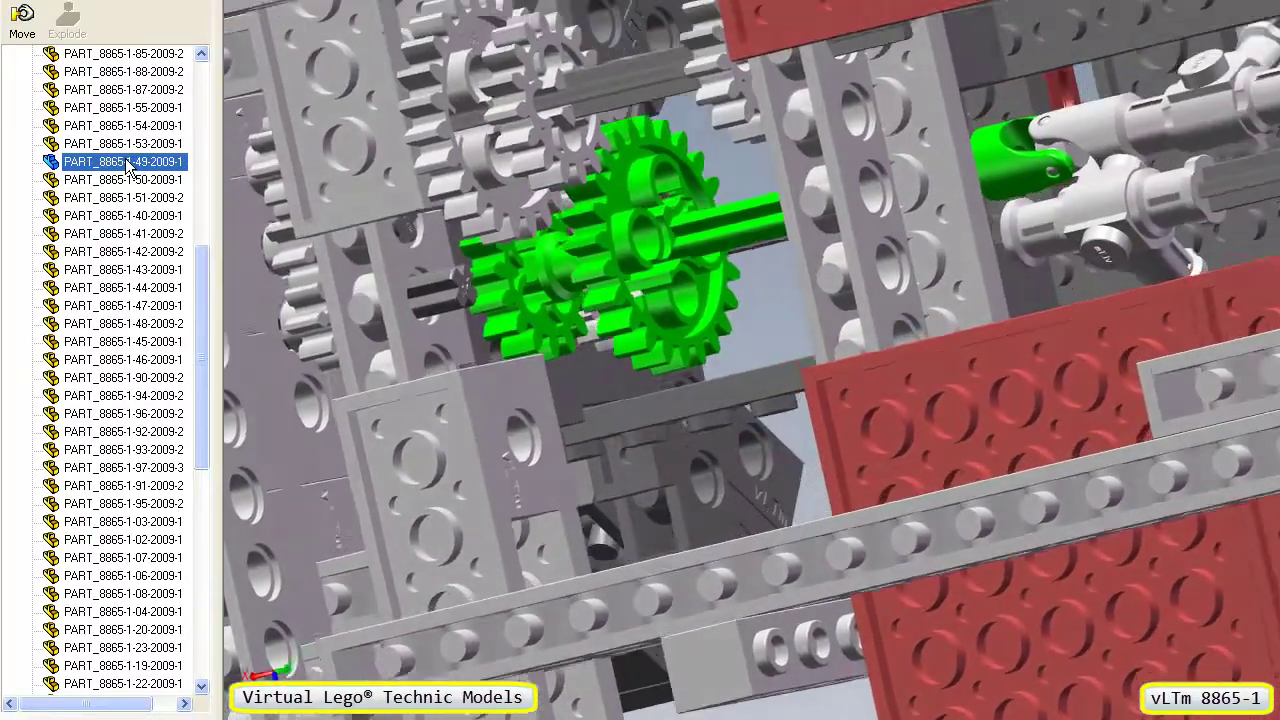
{"action": "left_click", "coordinate": [131, 182]}
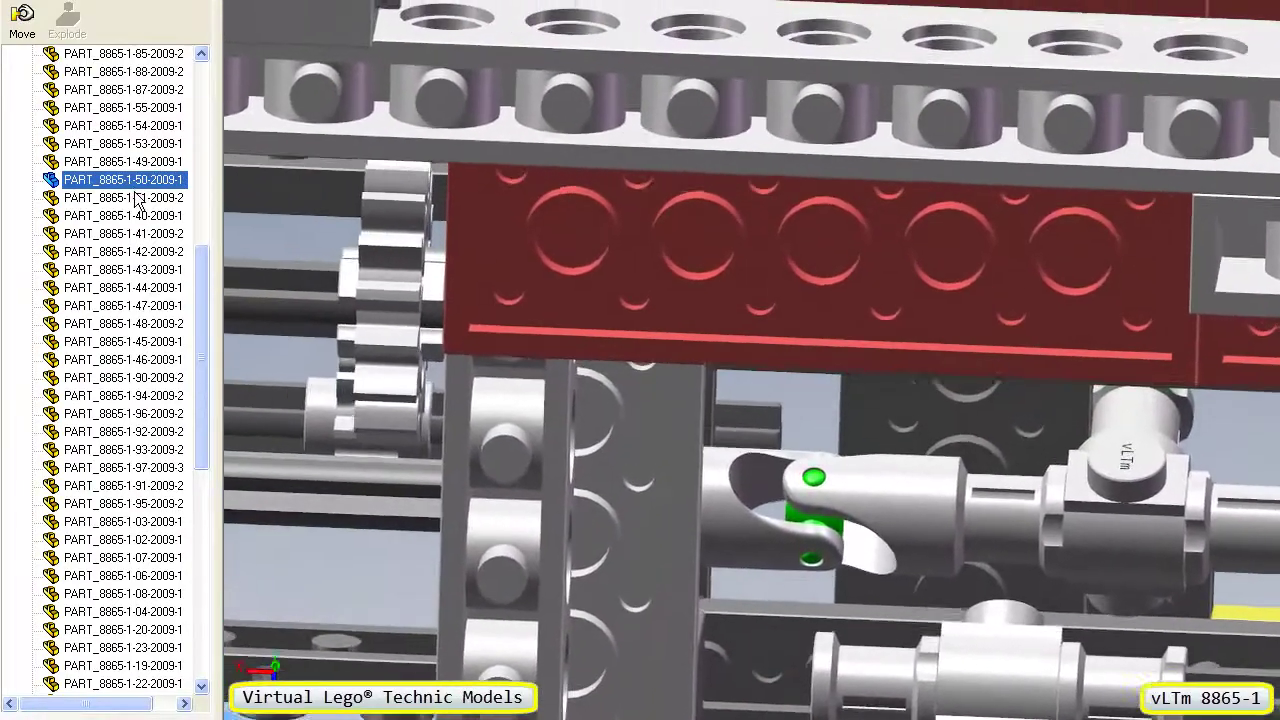
{"action": "left_click", "coordinate": [130, 200]}
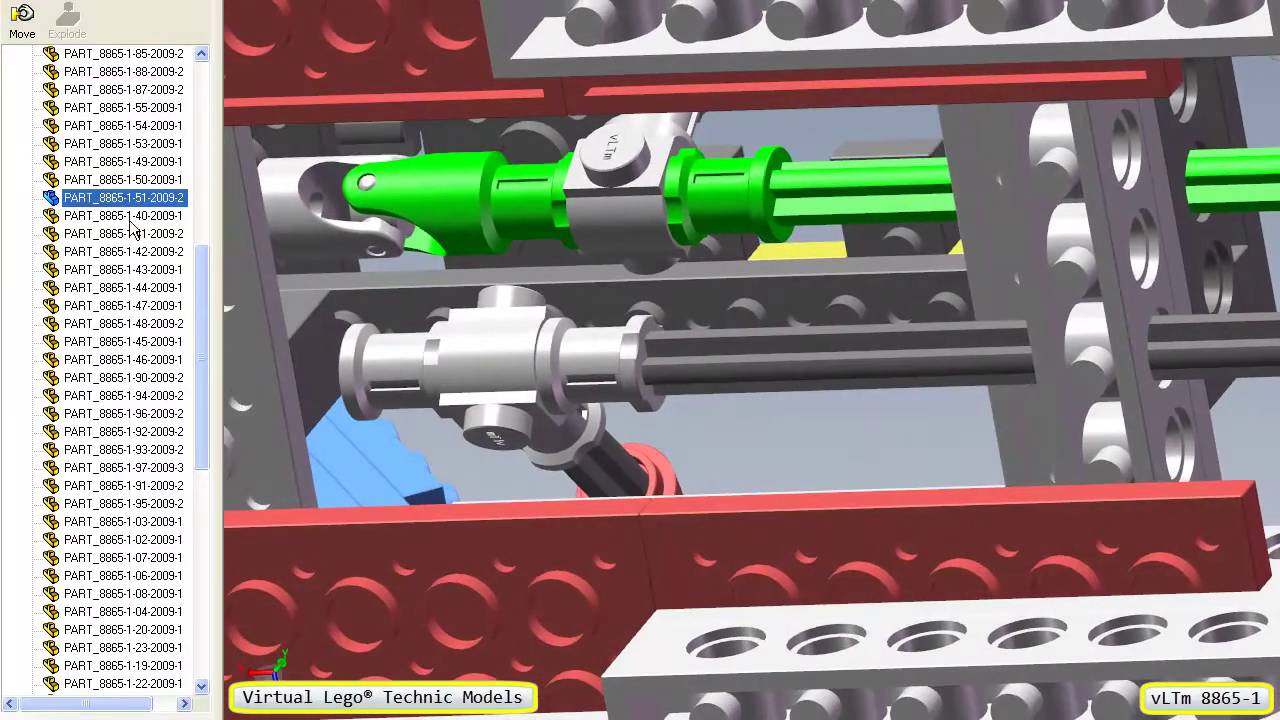
{"action": "left_click", "coordinate": [130, 217]}
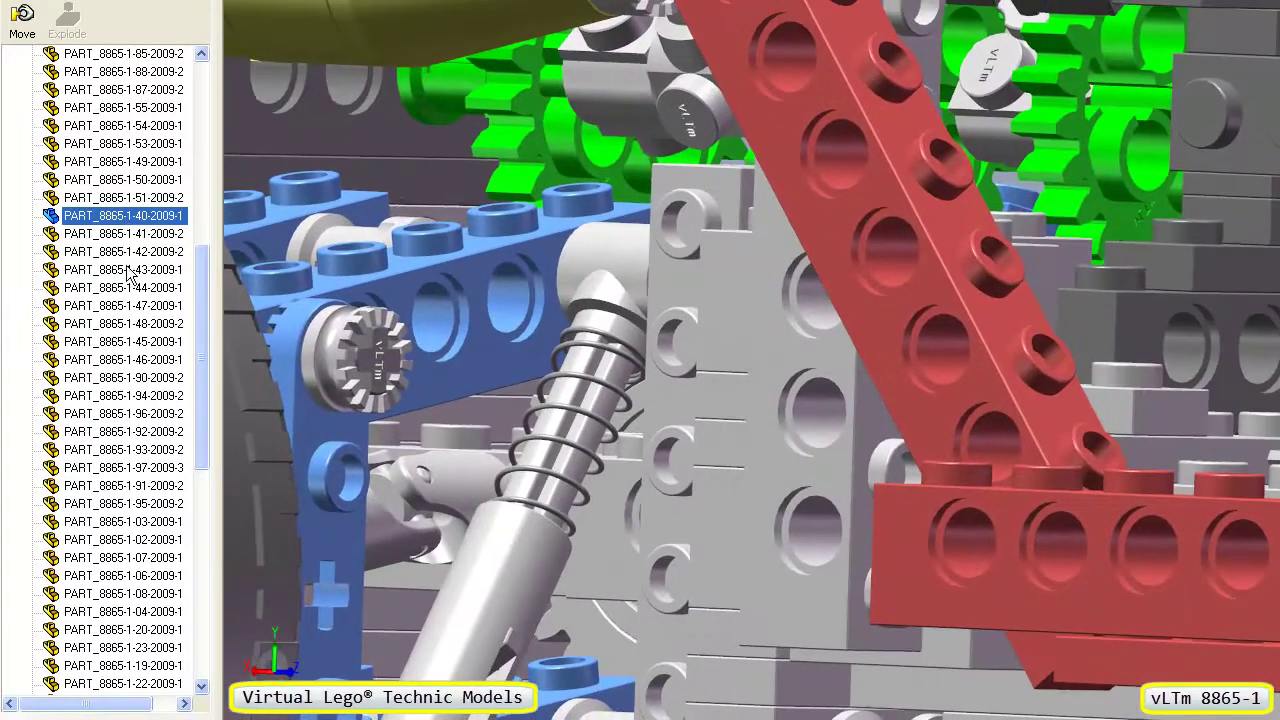
Highlight parts 41, 42, 43, 44, 47, 48 and 45 one after another
{"action": "left_click", "coordinate": [132, 238]}
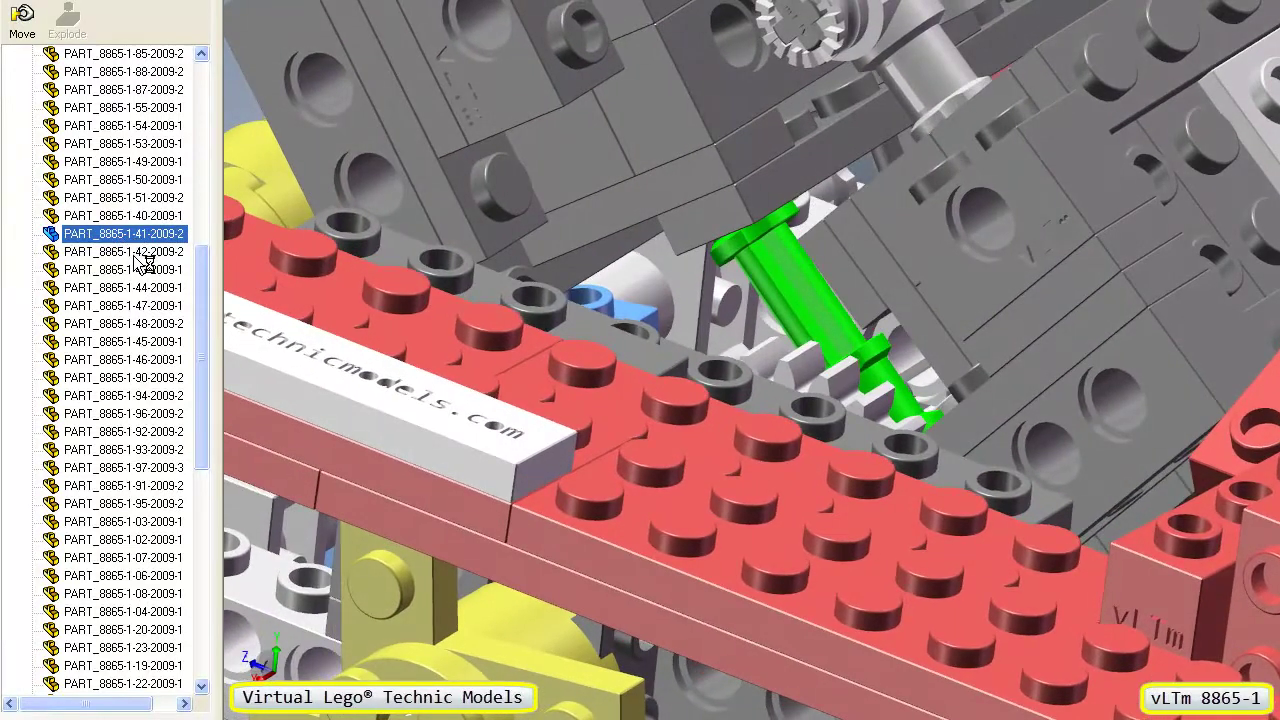
{"action": "left_click", "coordinate": [138, 254]}
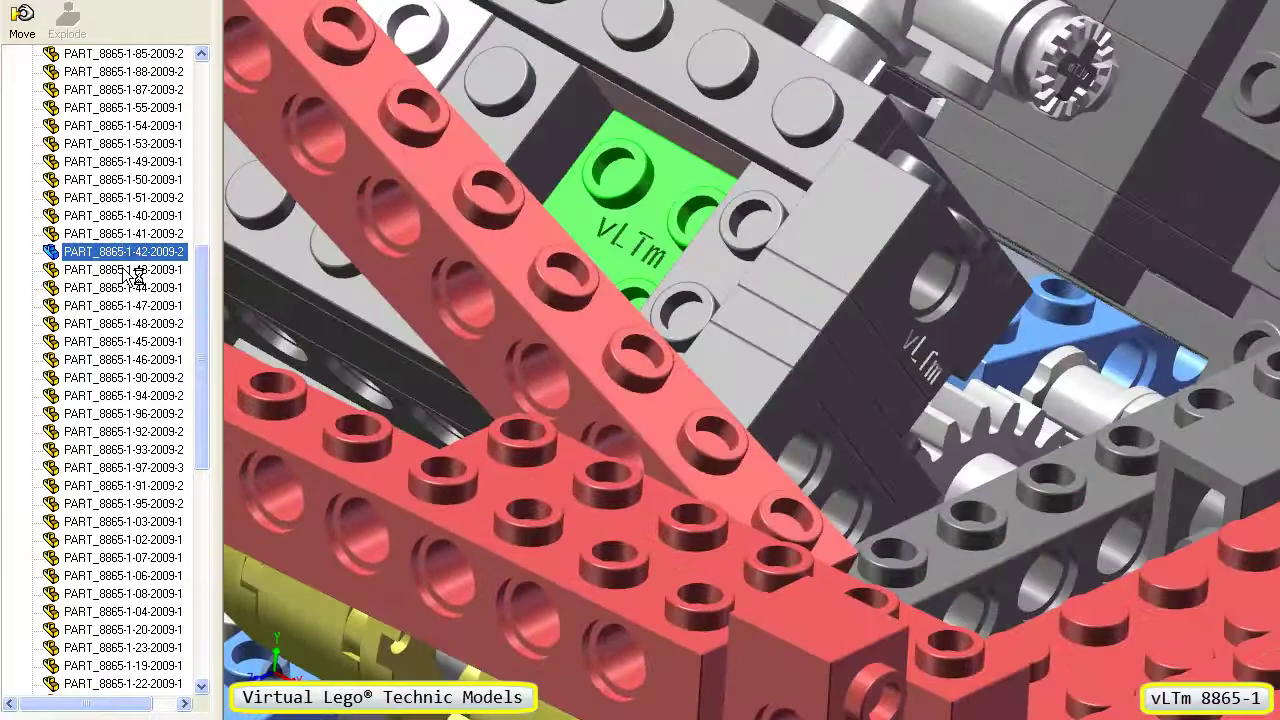
{"action": "left_click", "coordinate": [130, 272]}
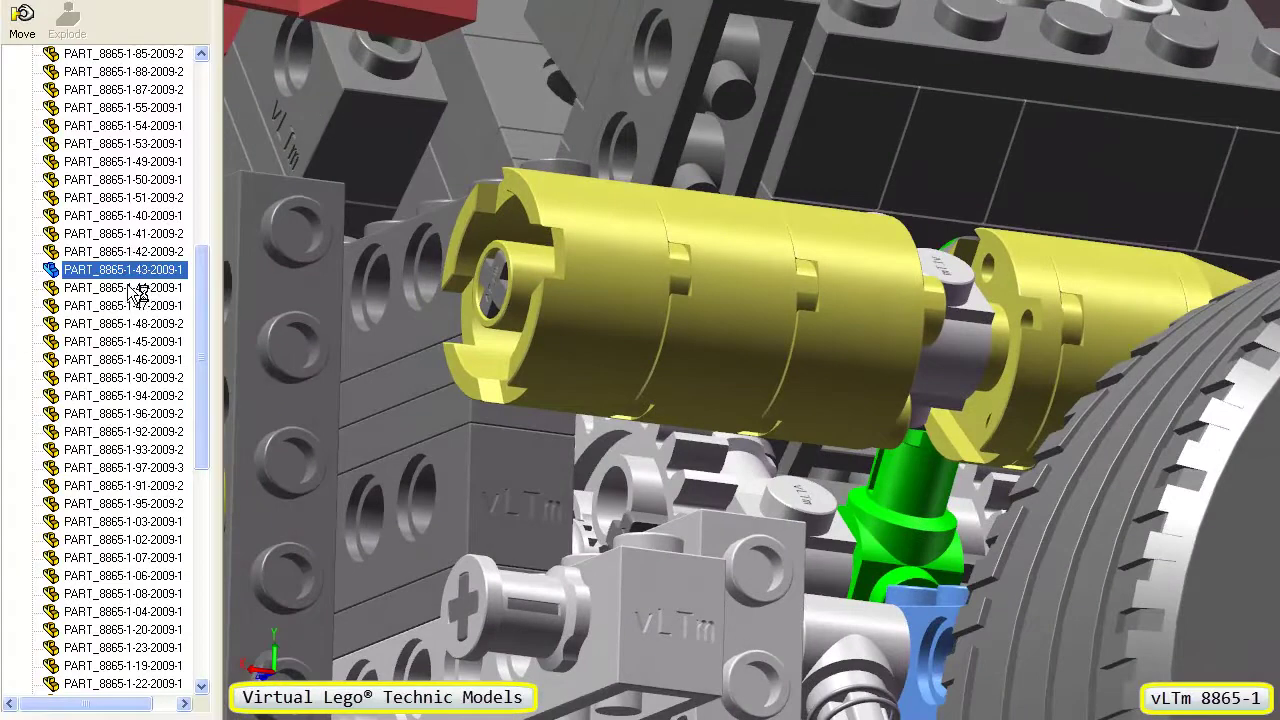
{"action": "left_click", "coordinate": [138, 288]}
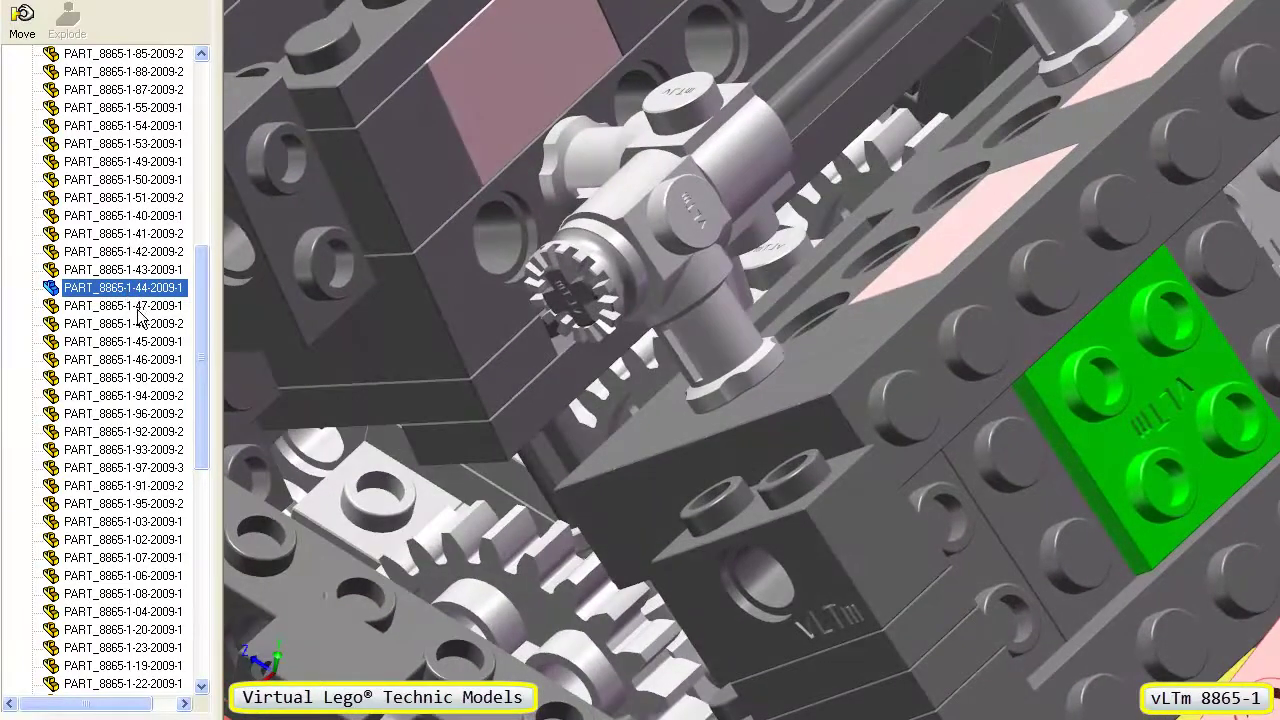
{"action": "left_click", "coordinate": [139, 306]}
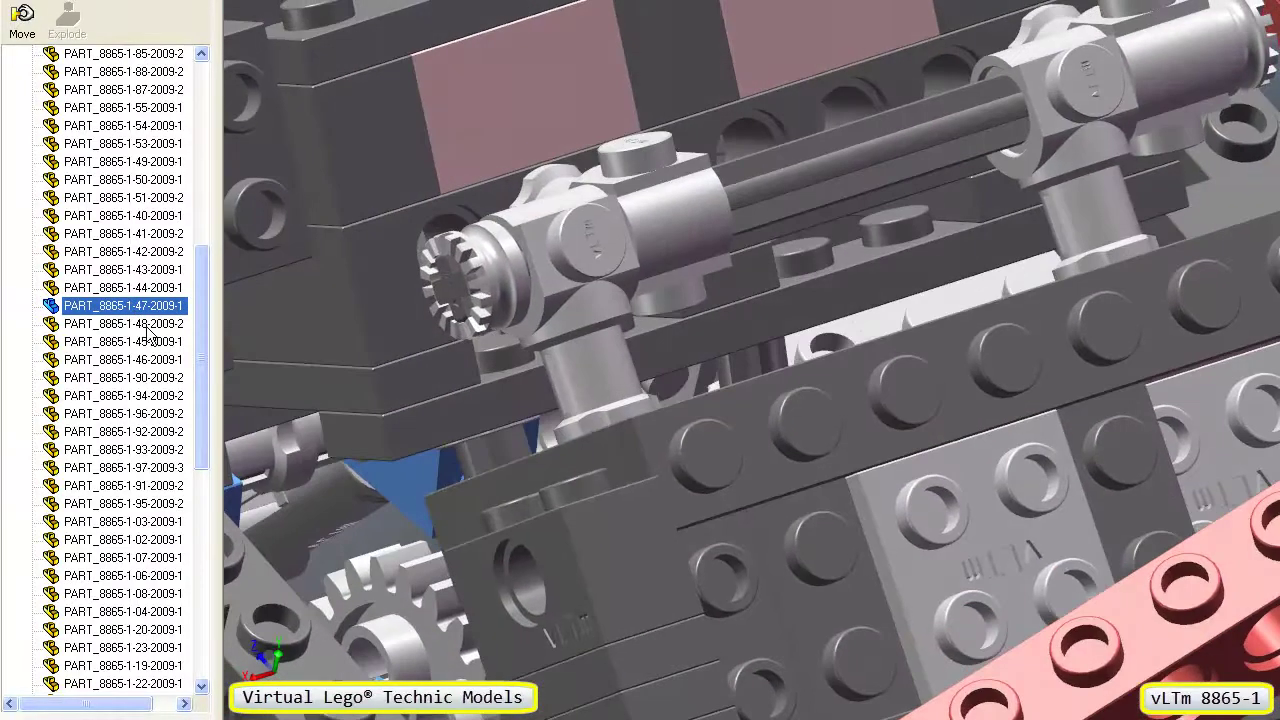
{"action": "left_click", "coordinate": [144, 326]}
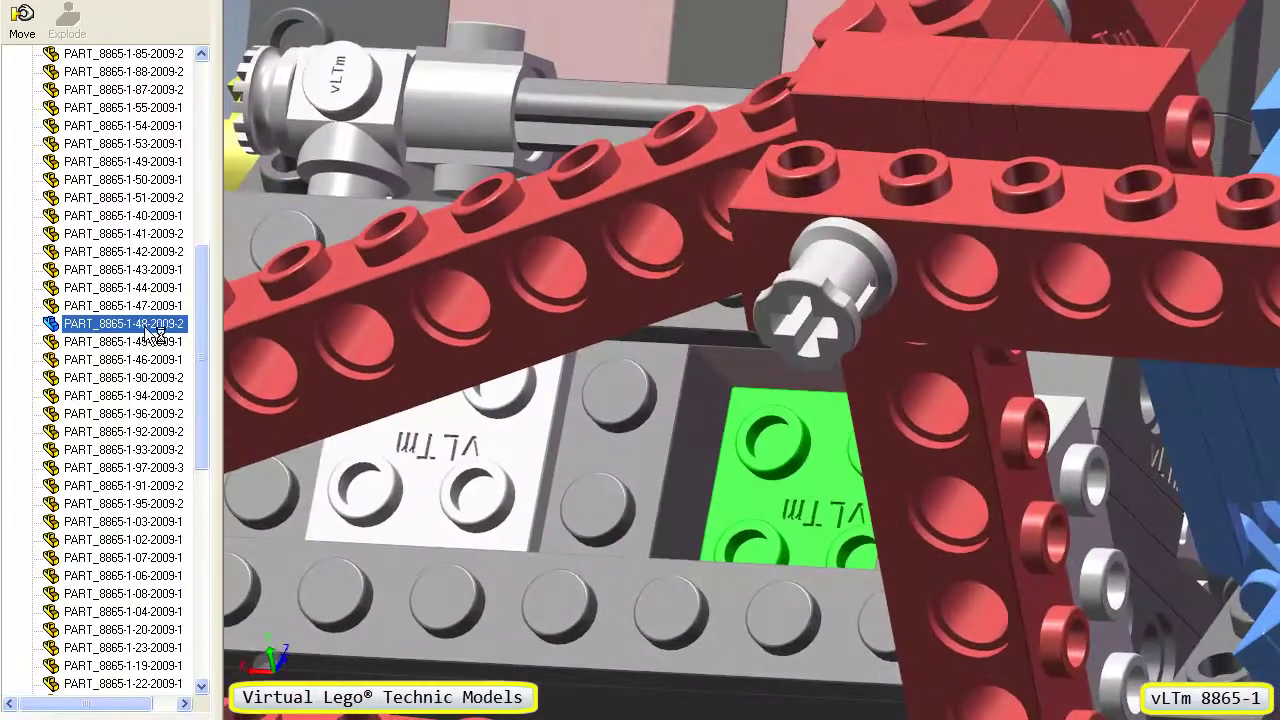
{"action": "left_click", "coordinate": [151, 341]}
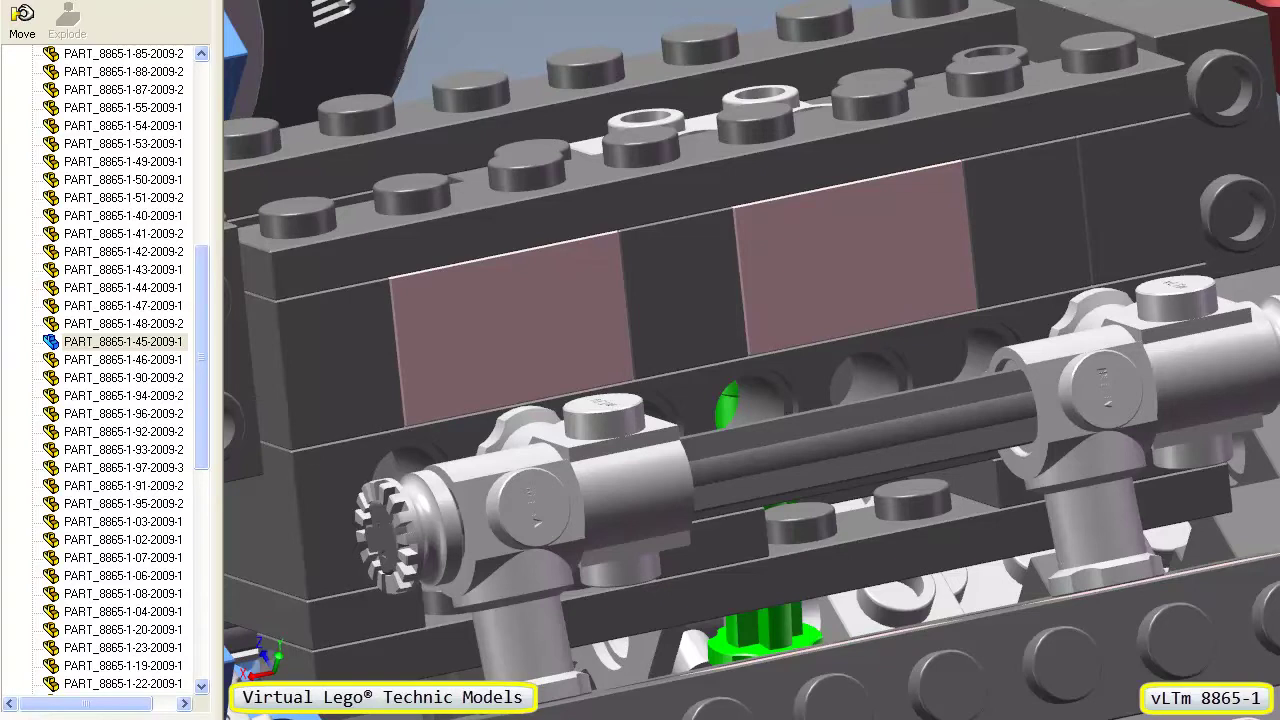
Highlight part 46, then select every assembly part with Ctrl+A
{"action": "left_click", "coordinate": [124, 359]}
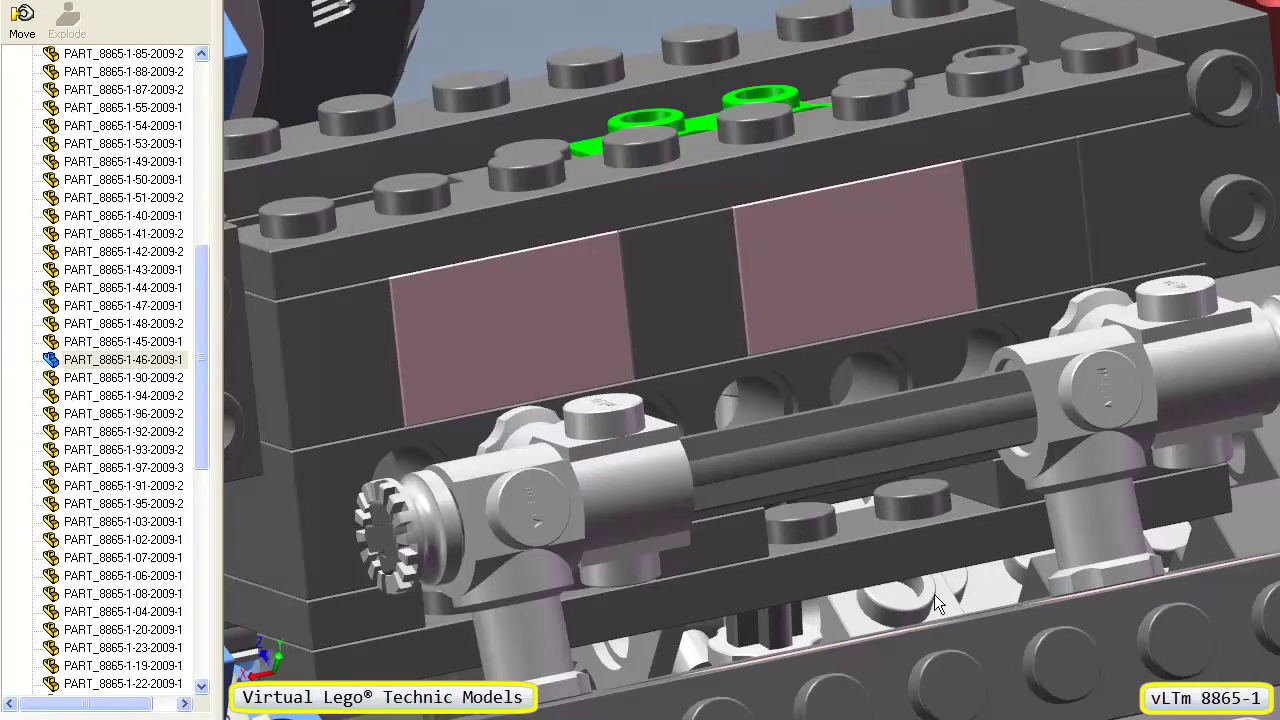
{"action": "scroll", "coordinate": [983, 600], "scroll_direction": "up", "scroll_amount": 9}
{"action": "key", "text": "ctrl+a"}
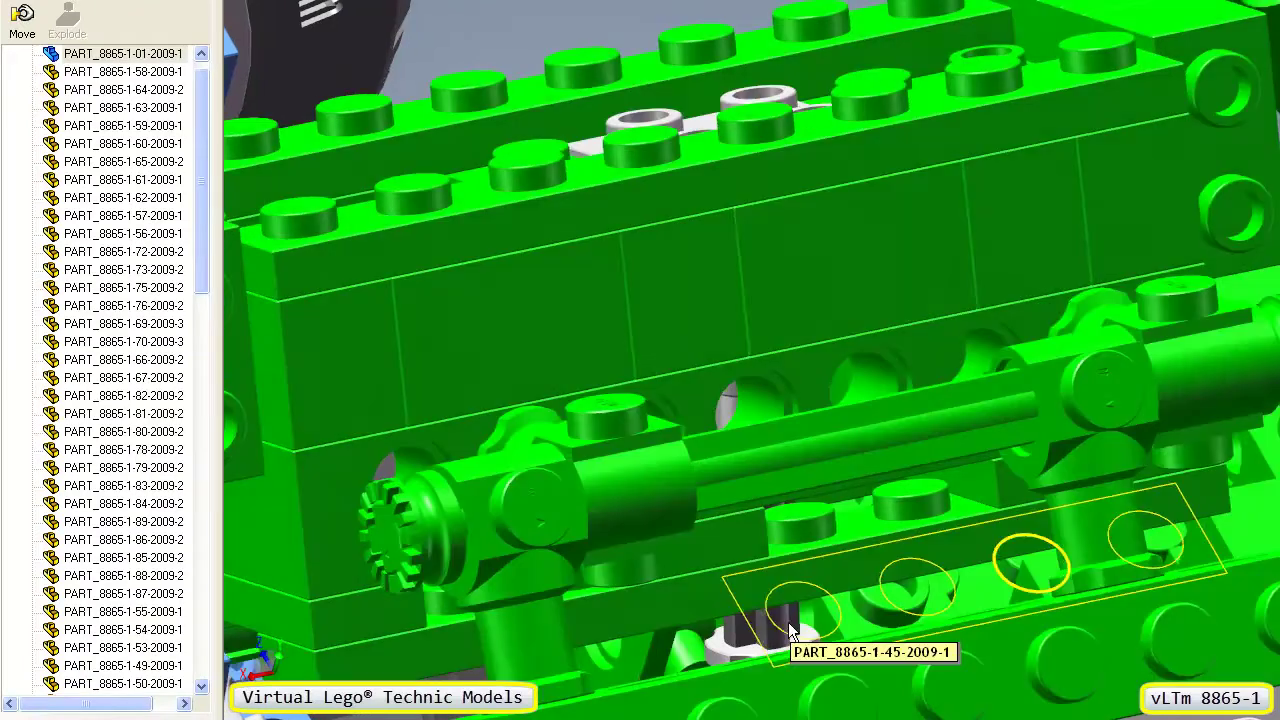
{"action": "scroll", "coordinate": [788, 622], "scroll_direction": "up", "scroll_amount": 3}
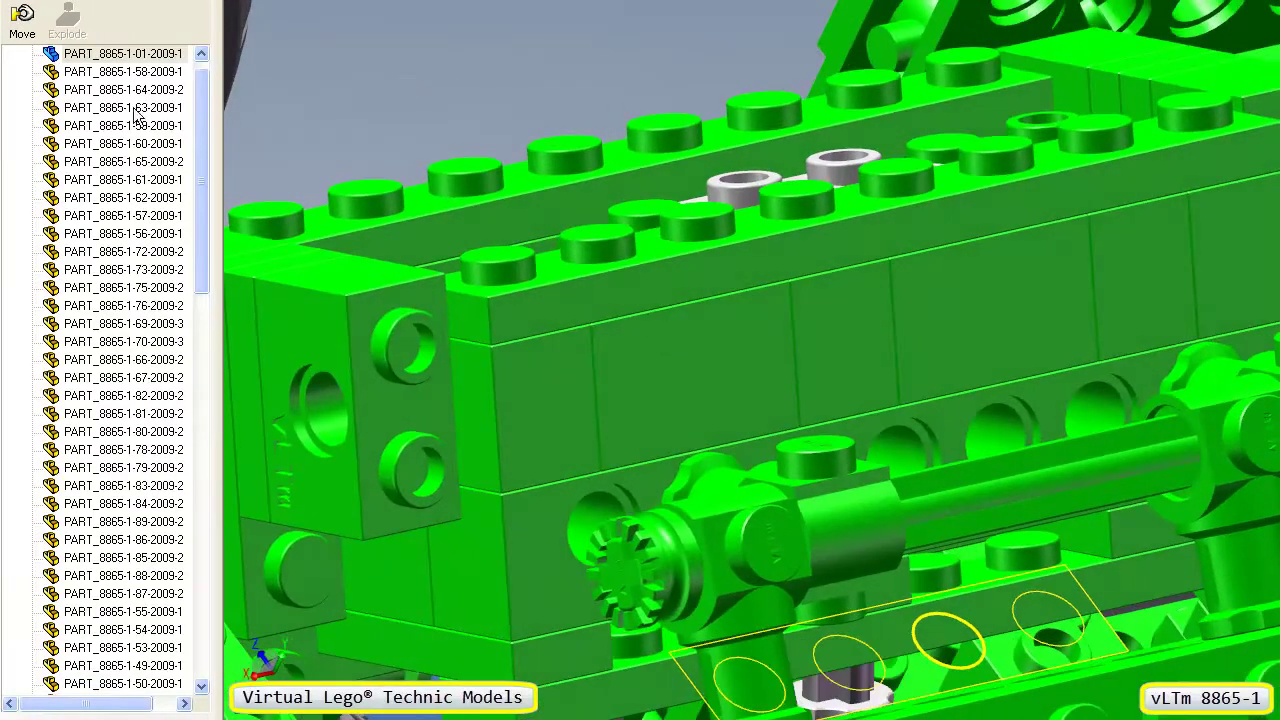
Pick part 01 to clear the selection, then pick part 46 directly in the model
{"action": "left_click", "coordinate": [152, 57]}
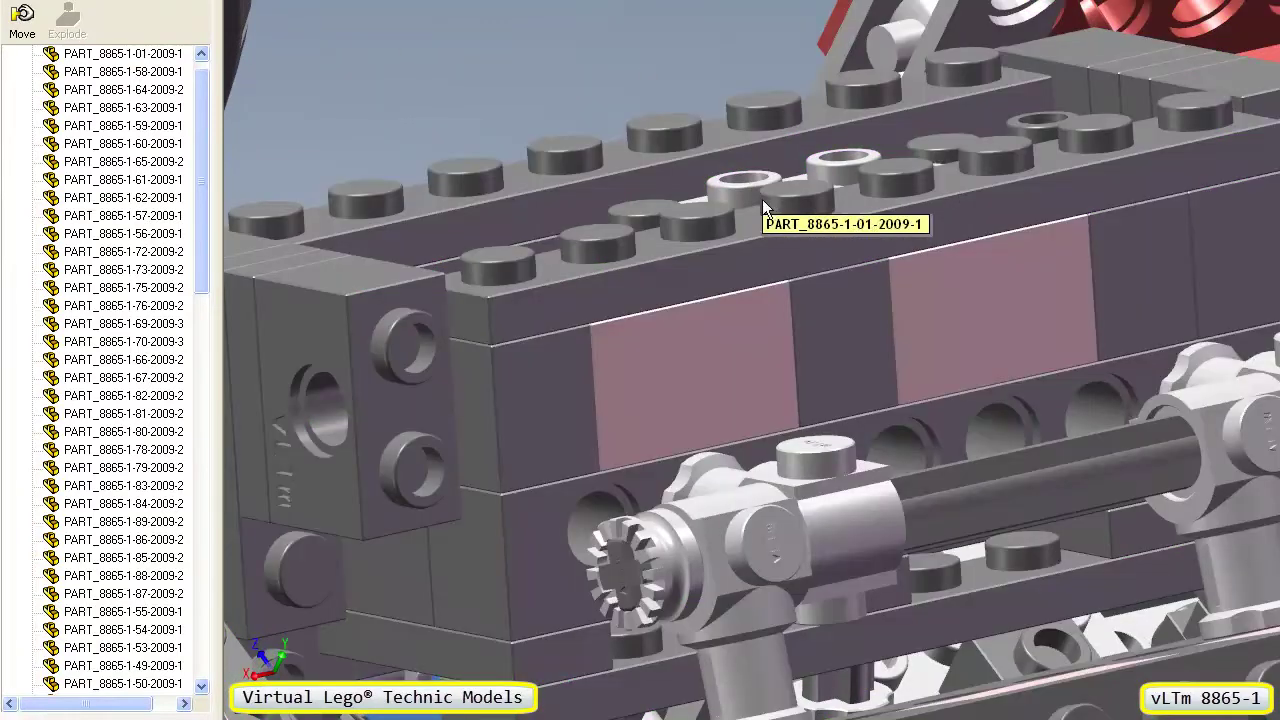
{"action": "left_click", "coordinate": [750, 192]}
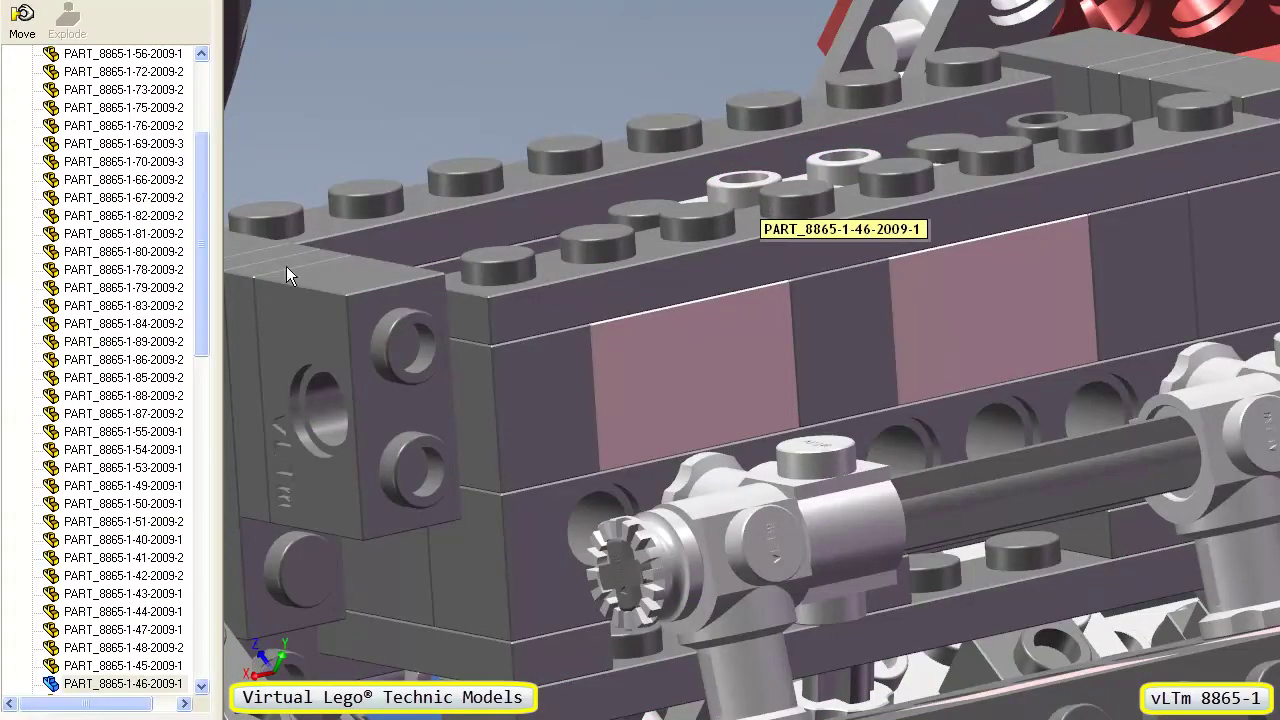
{"action": "left_click_drag", "start_coordinate": [201, 308], "coordinate": [209, 511]}
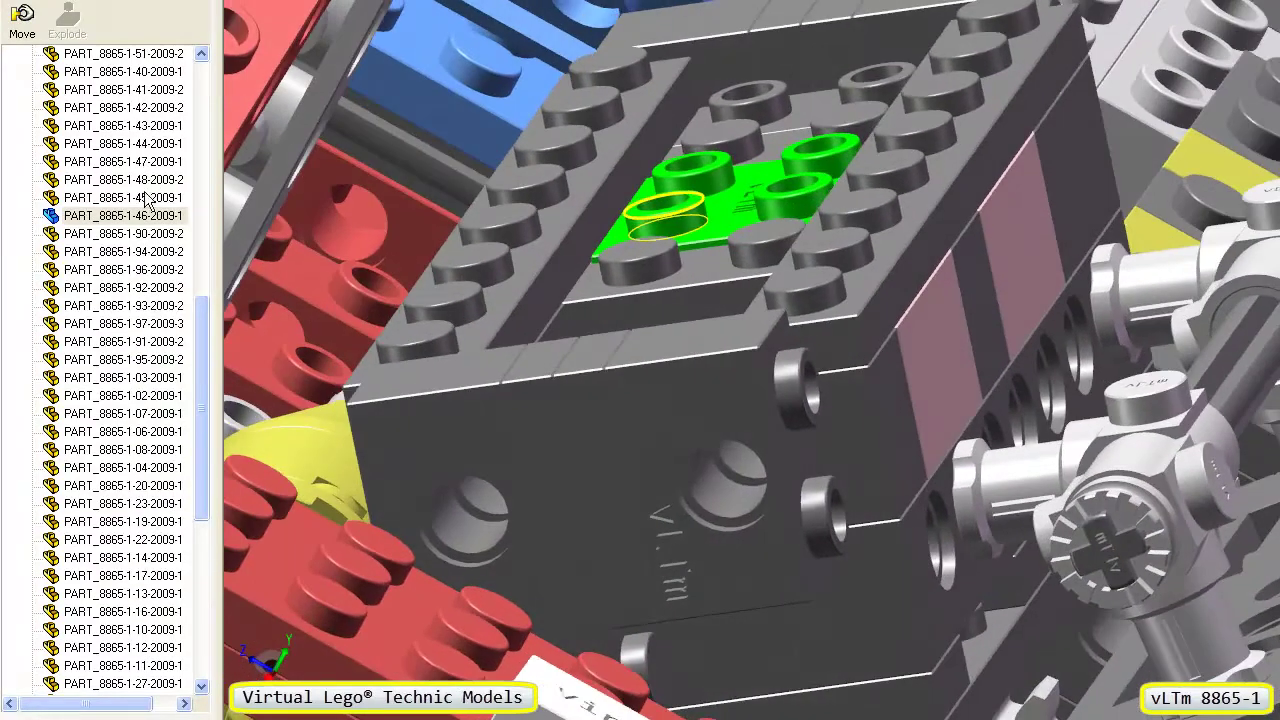
Reselect part 46, then highlight parts 90 and 94 further down the tree
{"action": "left_click", "coordinate": [134, 216]}
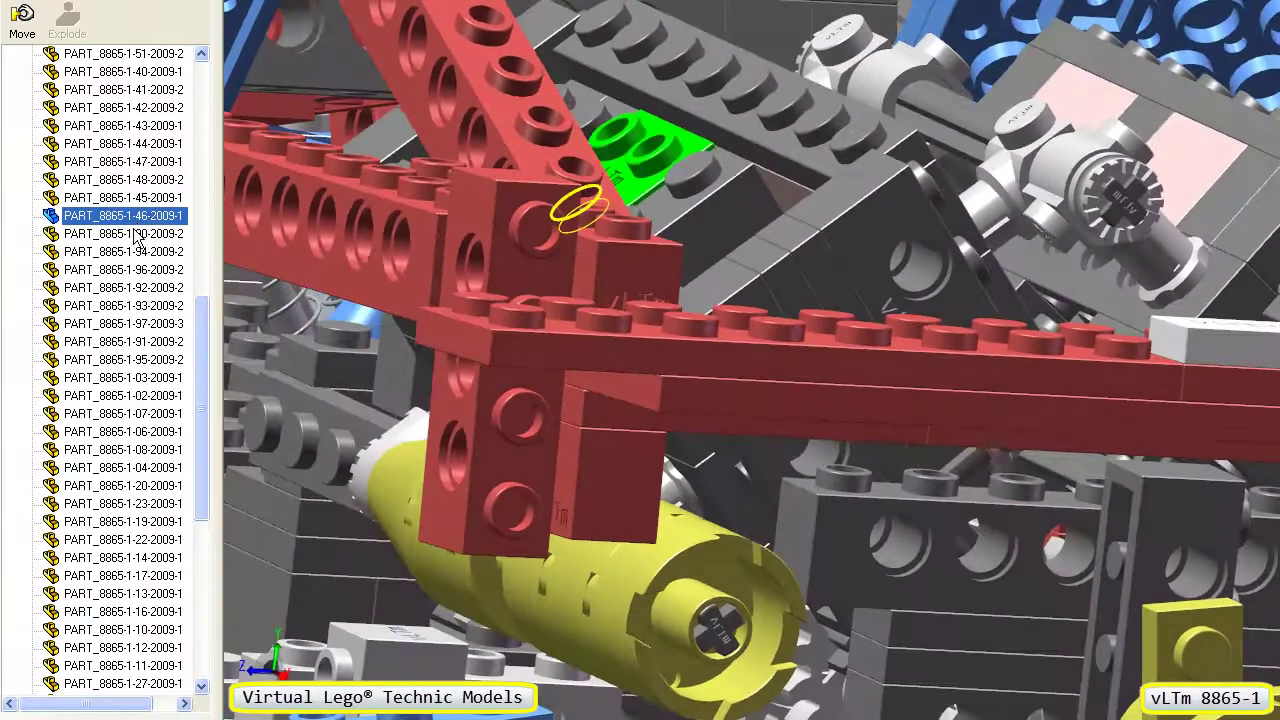
{"action": "left_click", "coordinate": [130, 235]}
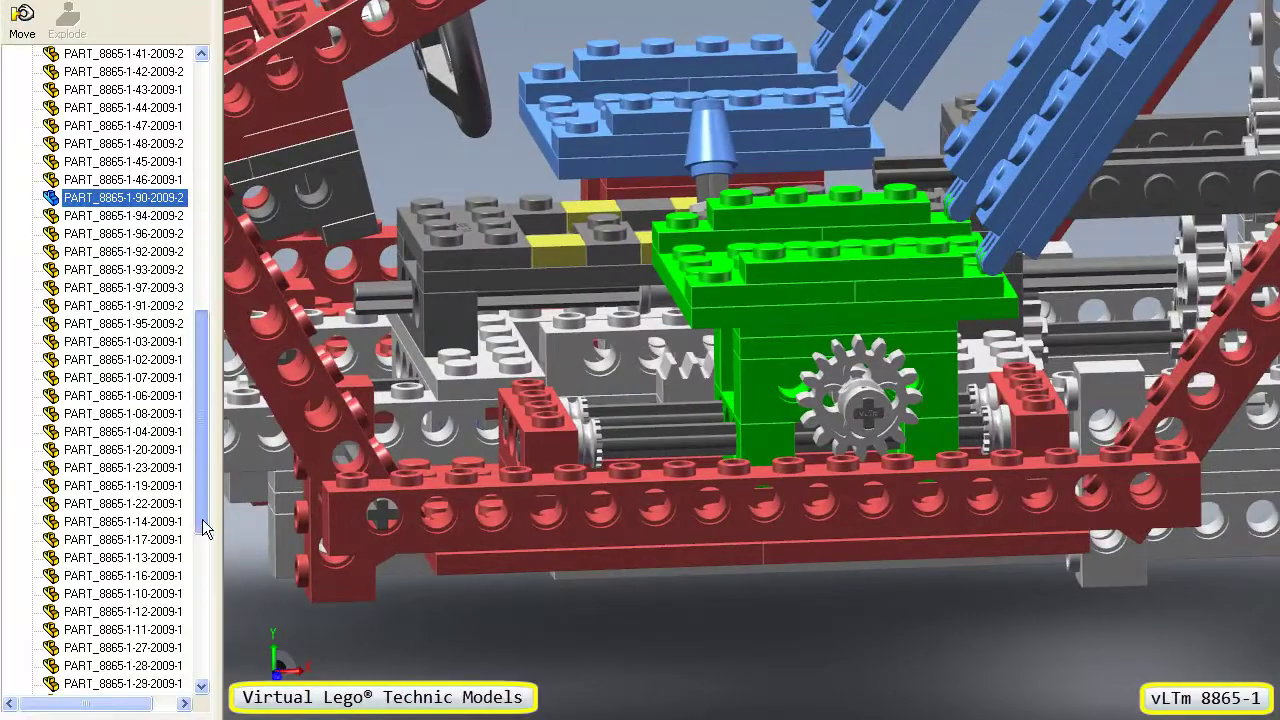
{"action": "left_click_drag", "start_coordinate": [201, 510], "coordinate": [201, 545]}
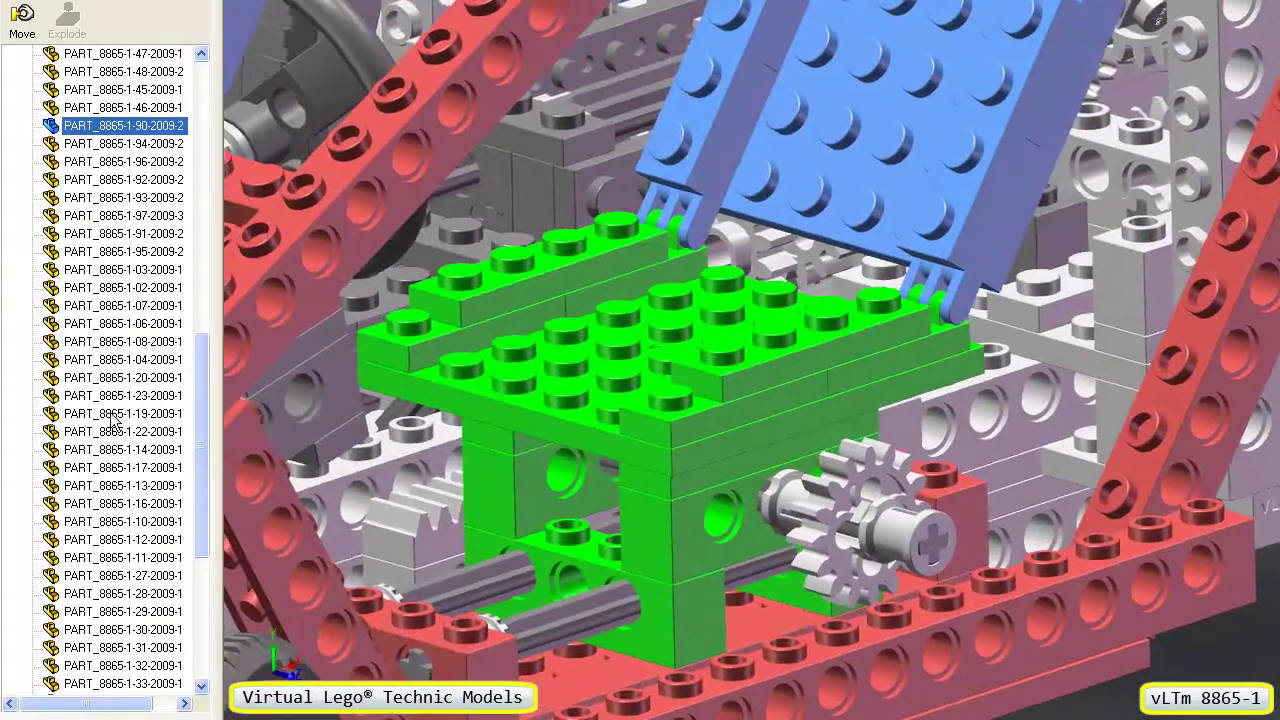
{"action": "left_click", "coordinate": [133, 146]}
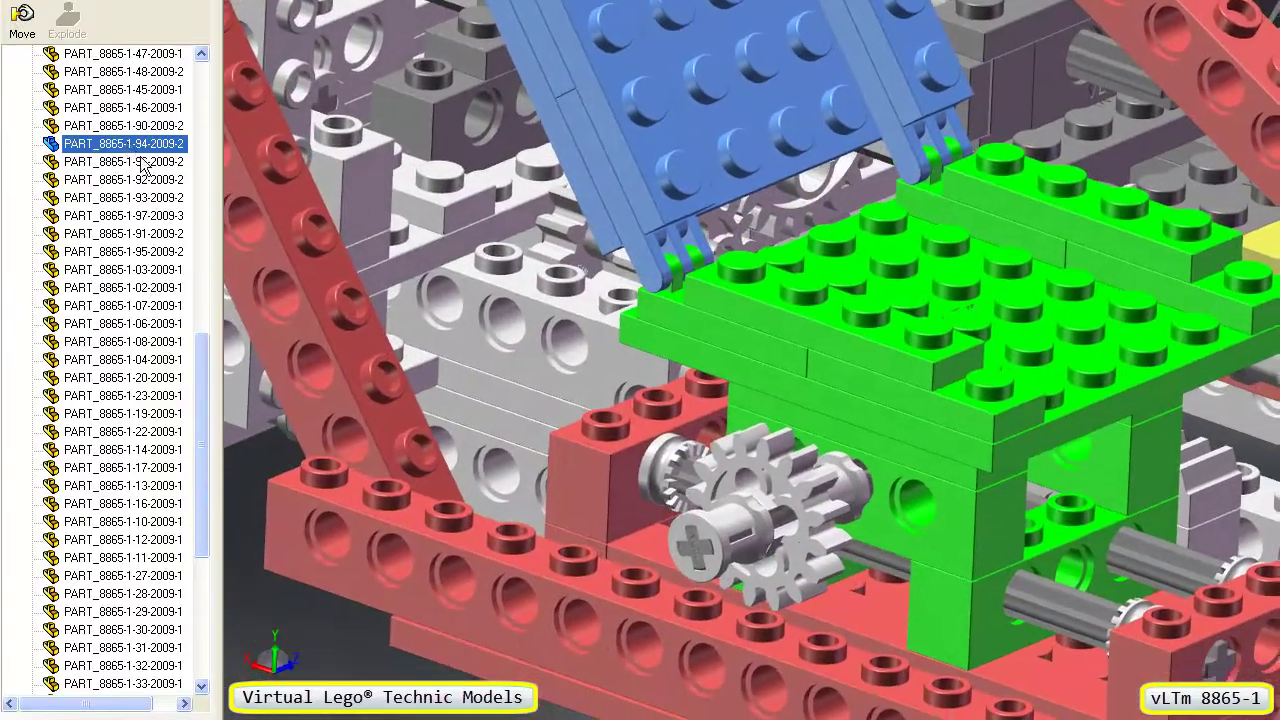
Highlight parts 96, 92, 93, 97 and the small gear 91 in turn
{"action": "left_click", "coordinate": [143, 163]}
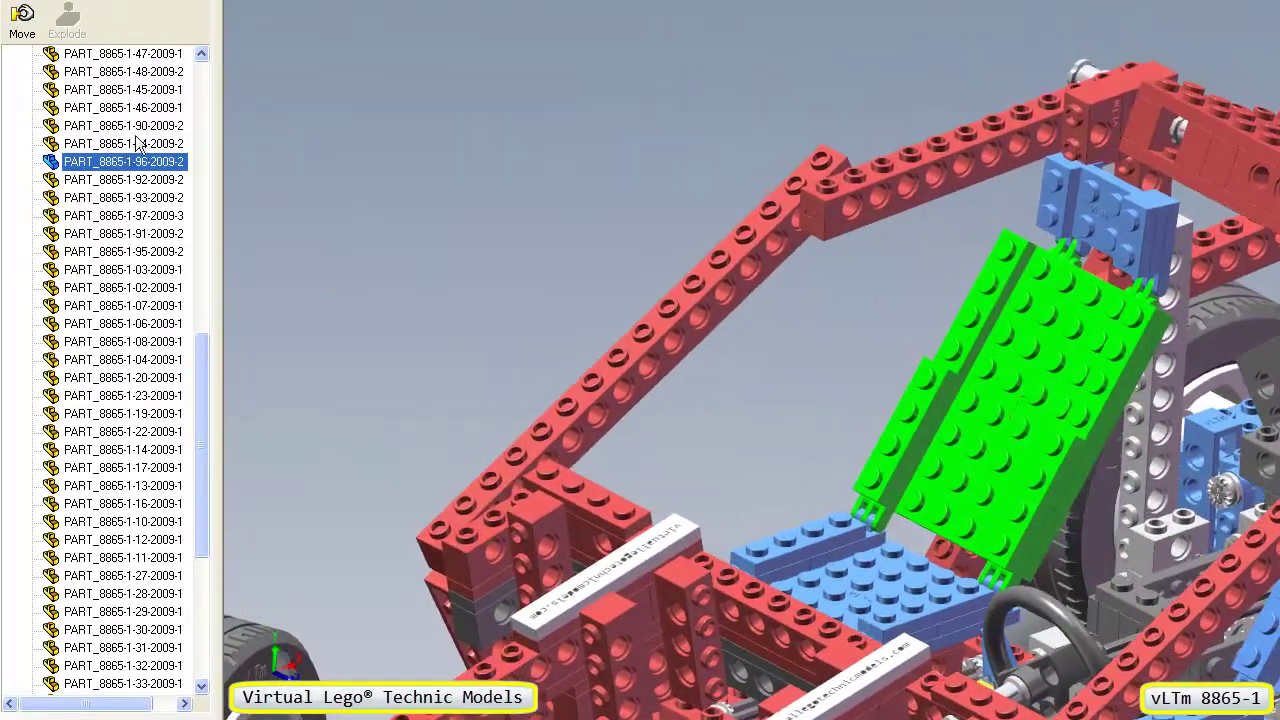
{"action": "left_click", "coordinate": [137, 180]}
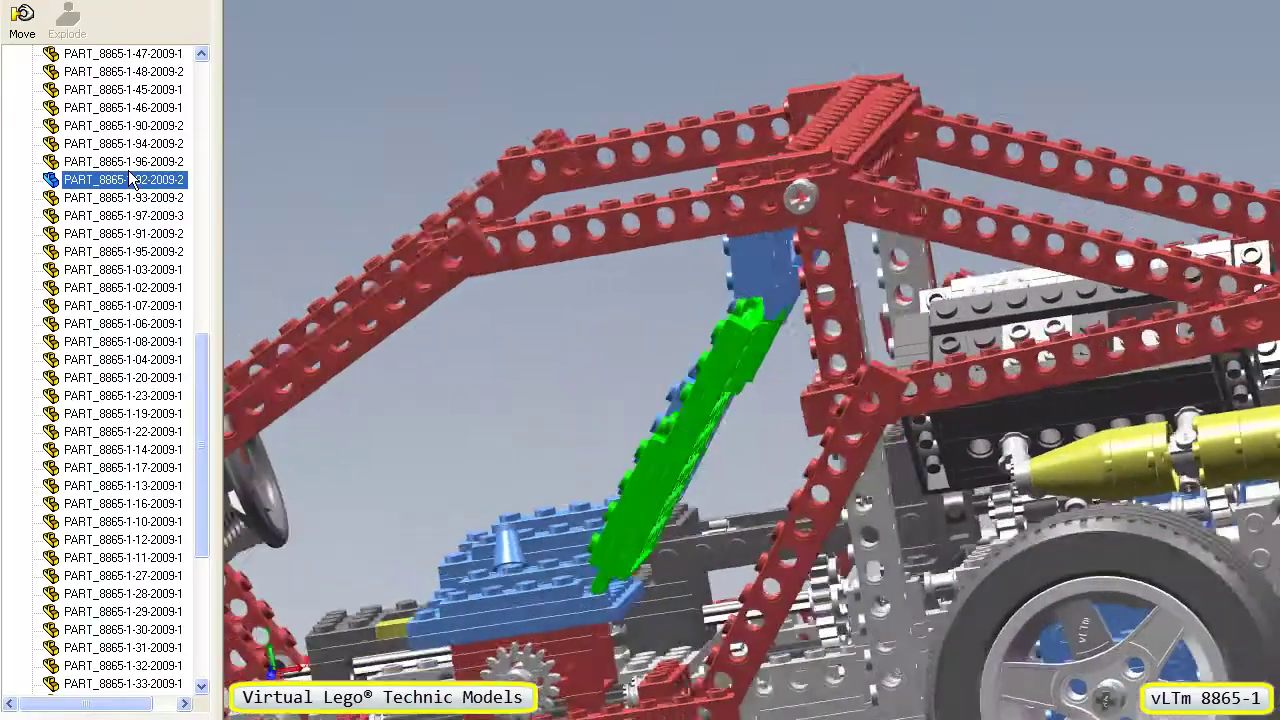
{"action": "left_click", "coordinate": [145, 198]}
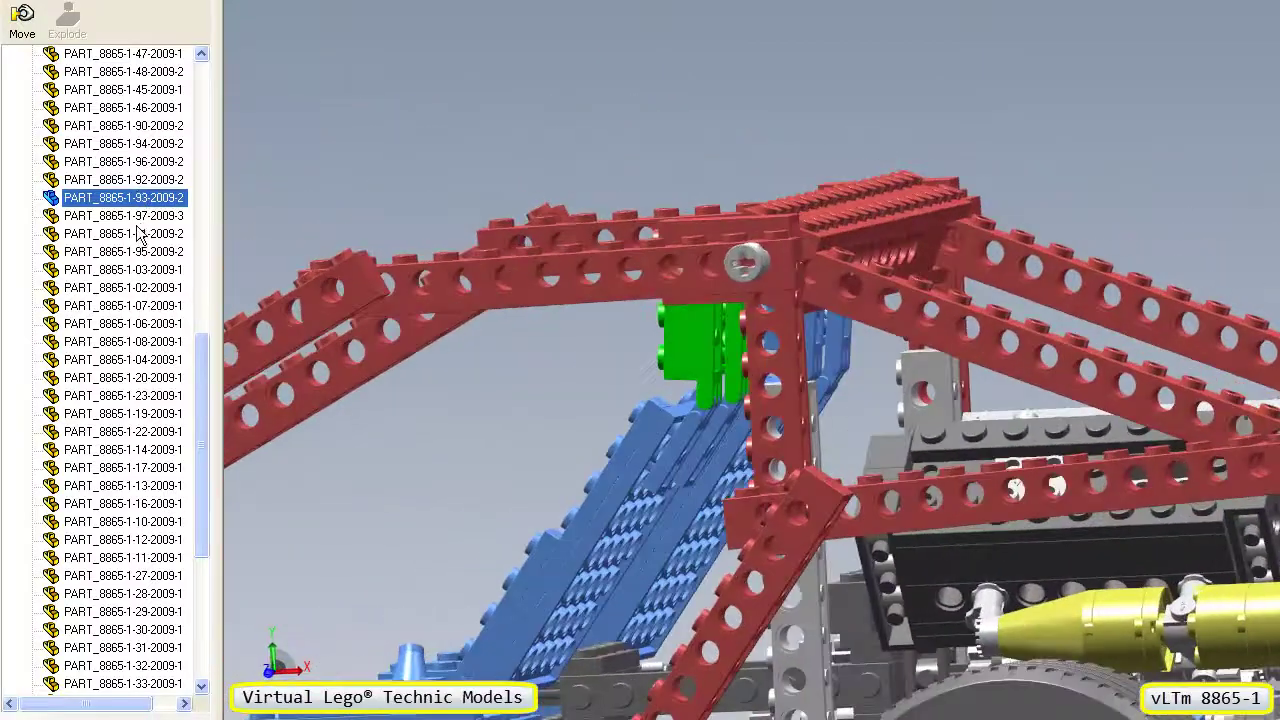
{"action": "left_click", "coordinate": [136, 221]}
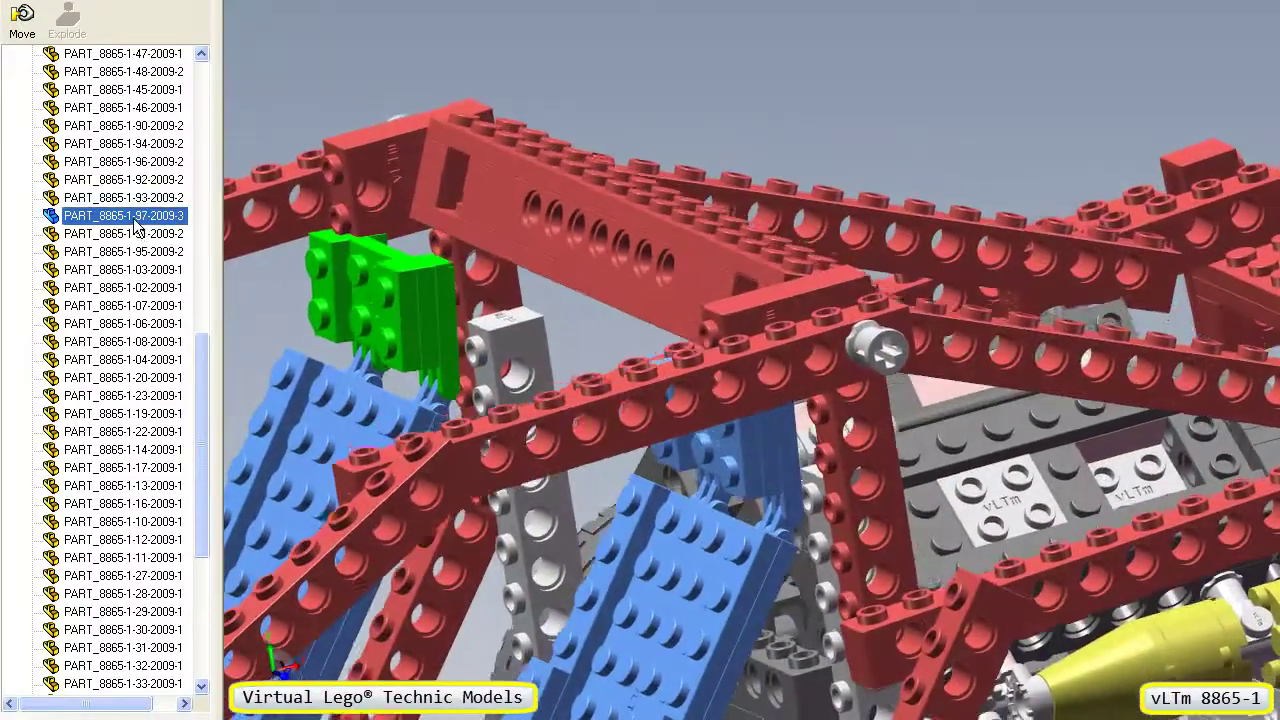
{"action": "left_click", "coordinate": [136, 235]}
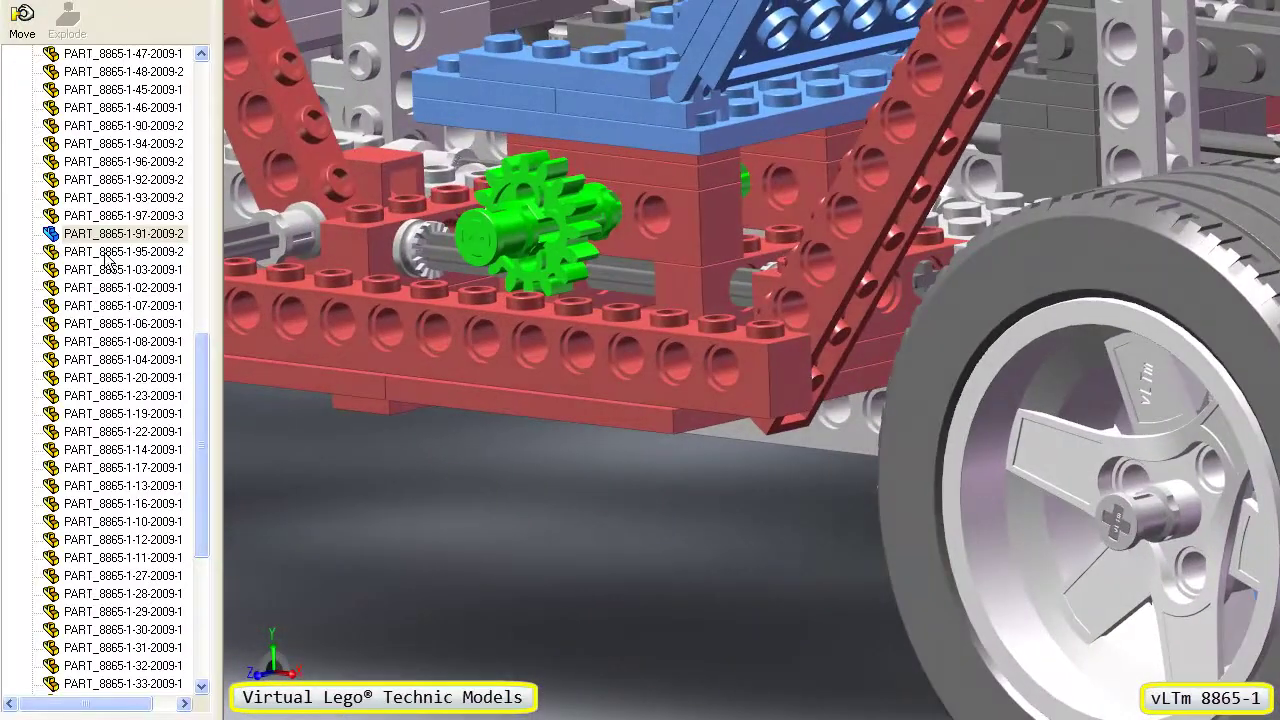
{"action": "left_click", "coordinate": [106, 252]}
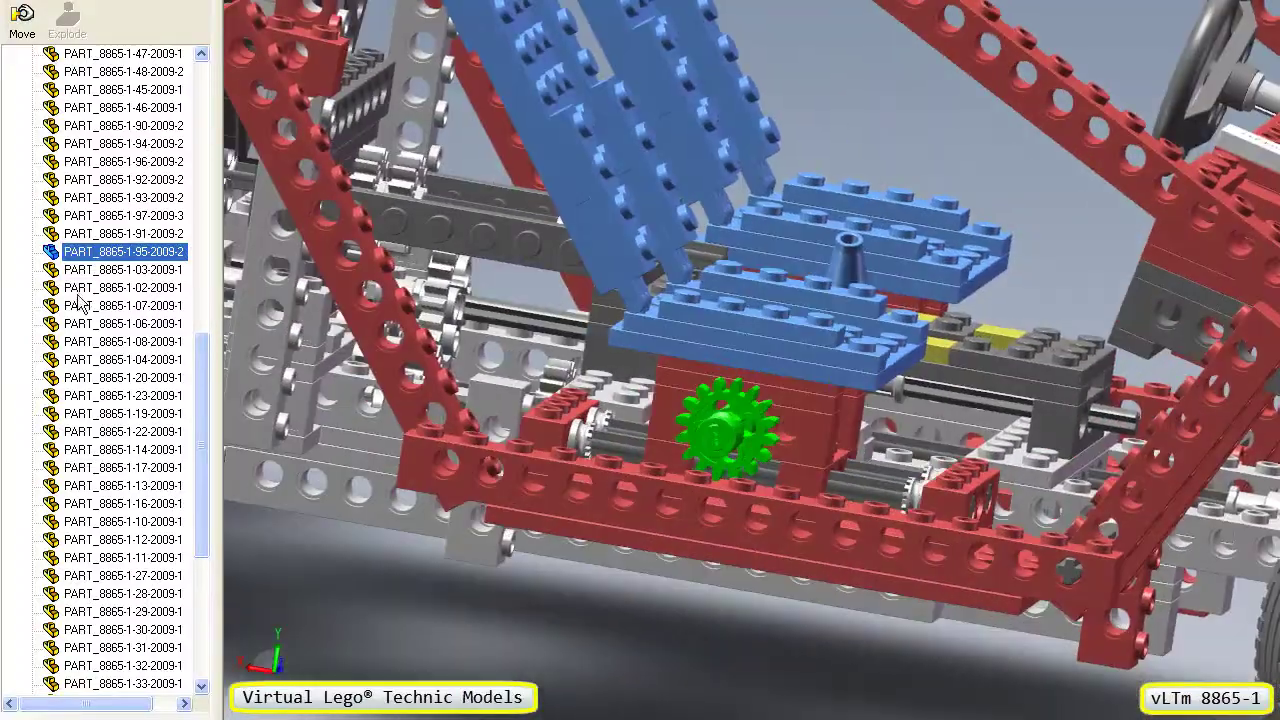
{"action": "left_click", "coordinate": [112, 271]}
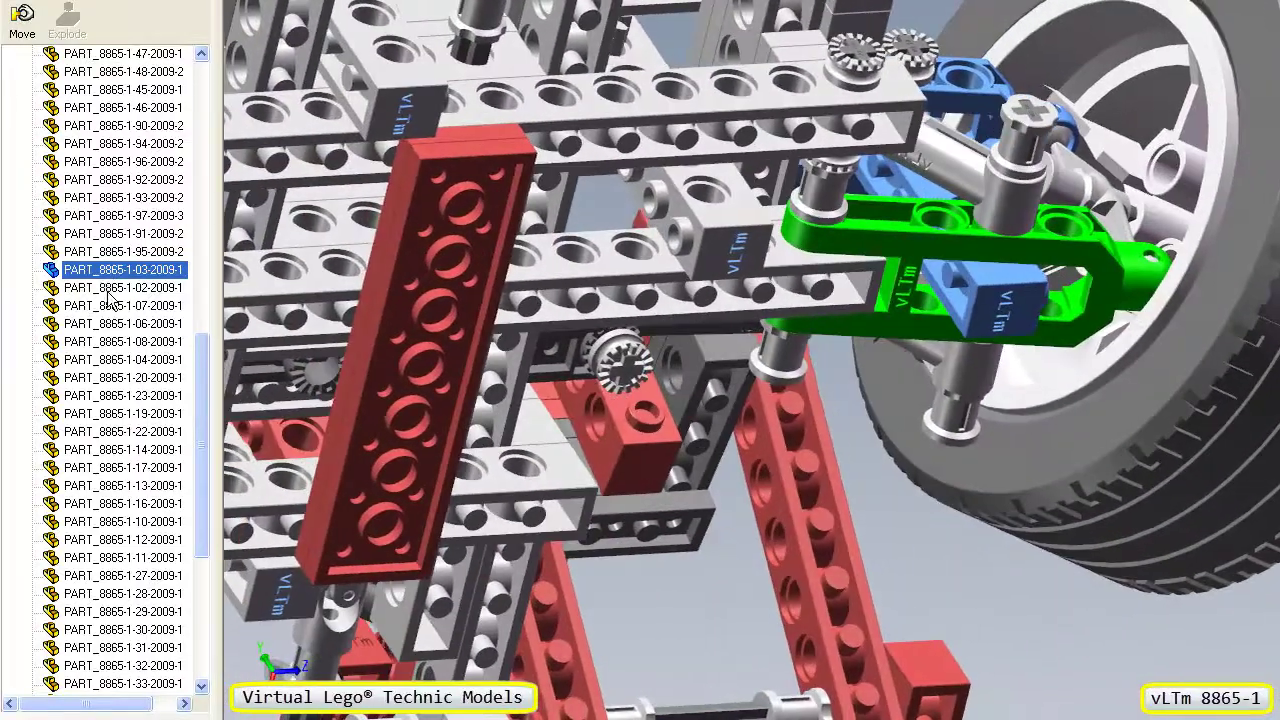
Highlight suspension parts PART_8865-1-02, -07, -06, -08 and -04 green, one after another
{"action": "left_click", "coordinate": [106, 289]}
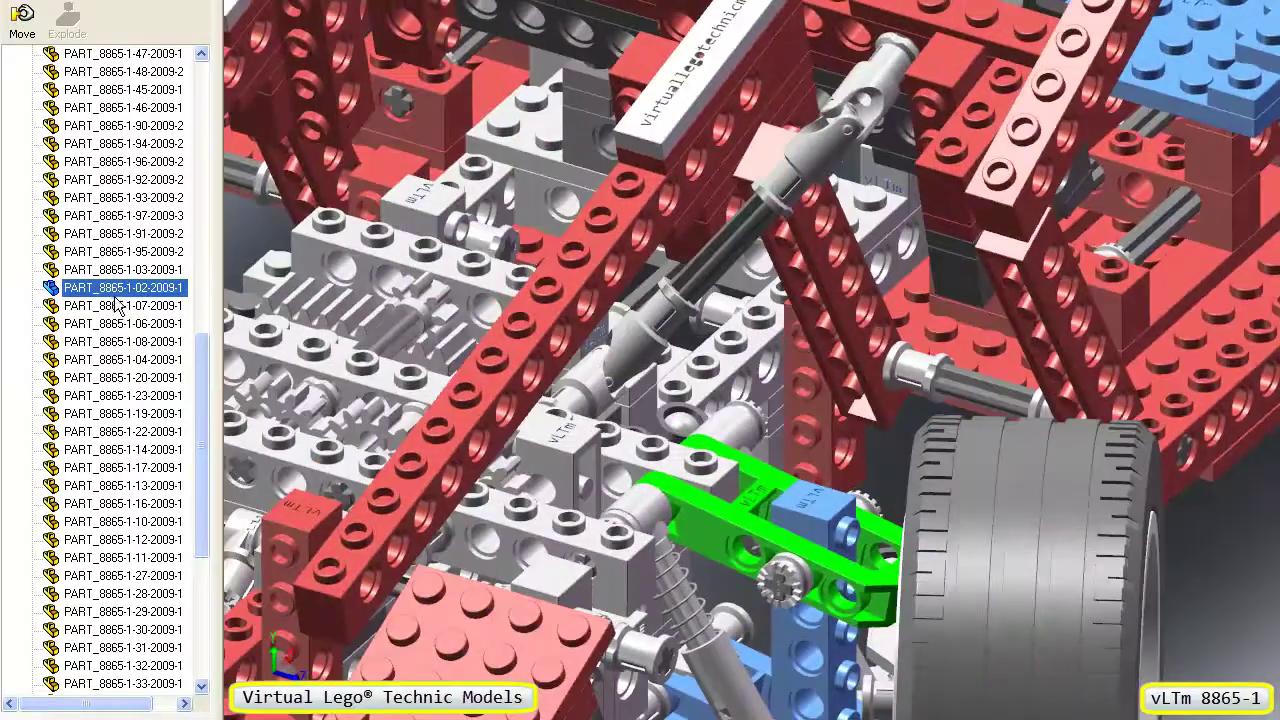
{"action": "left_click", "coordinate": [116, 306]}
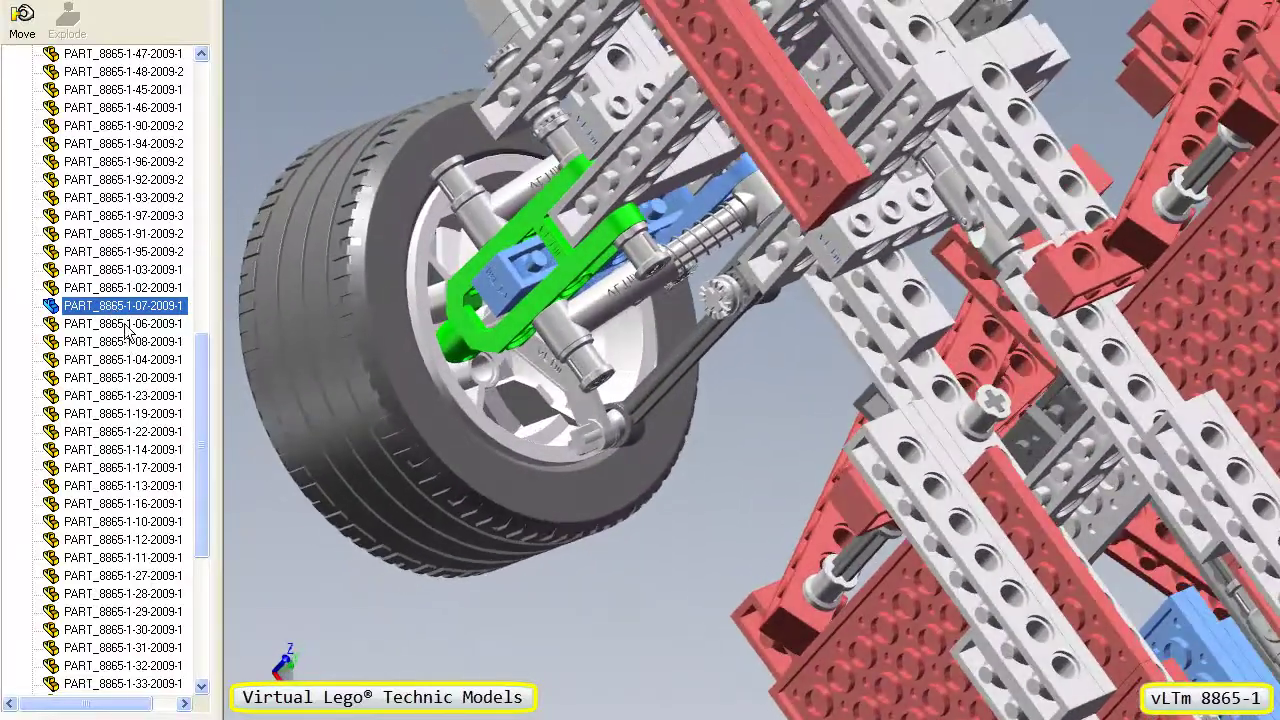
{"action": "left_click", "coordinate": [126, 326]}
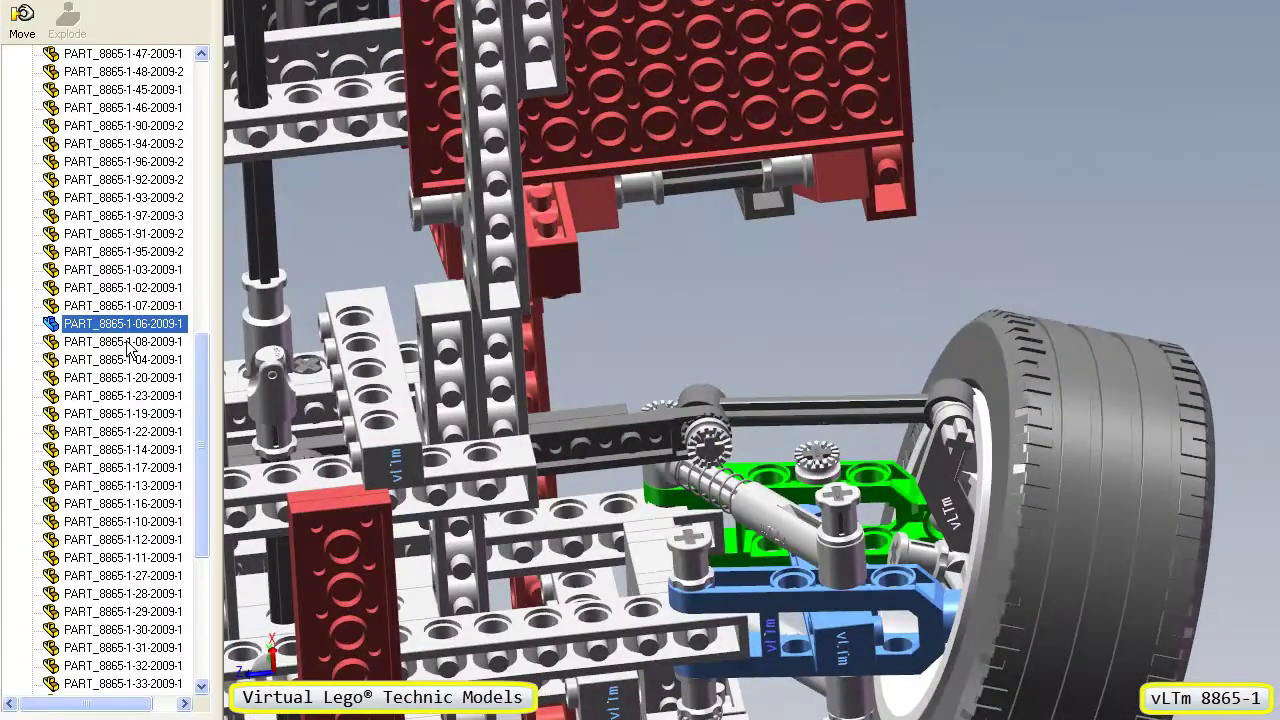
{"action": "left_click", "coordinate": [127, 342]}
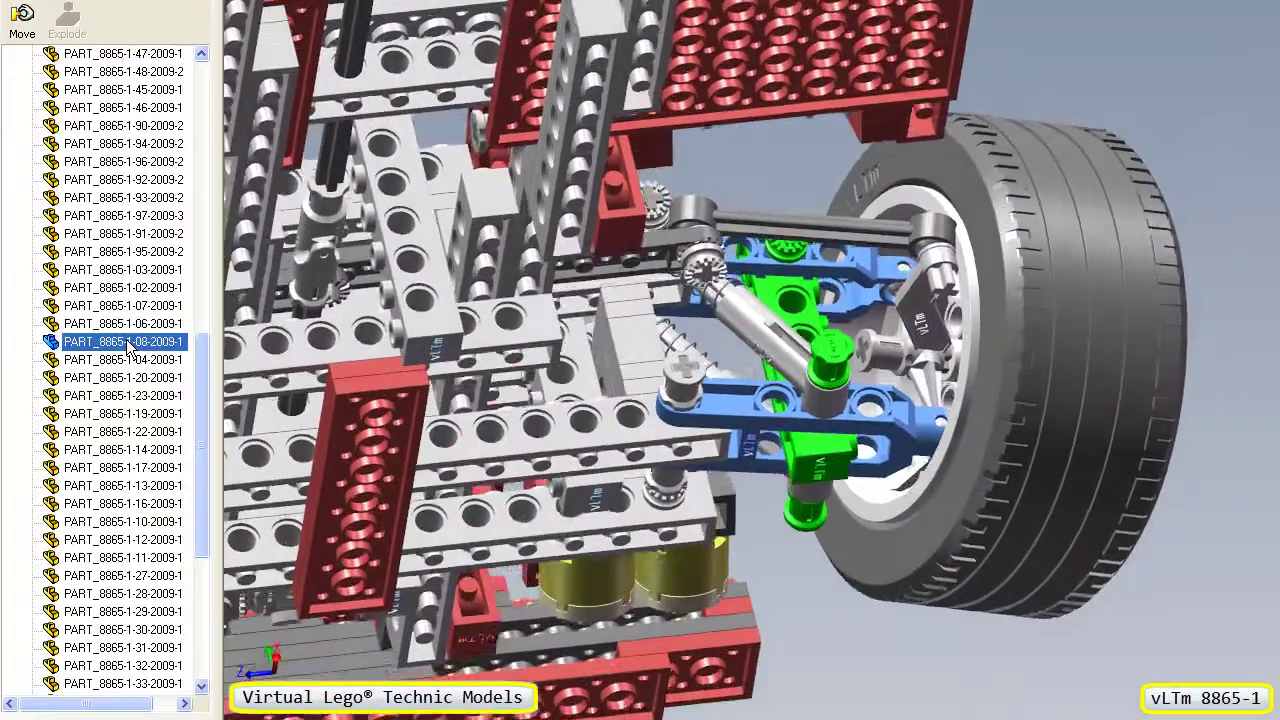
{"action": "left_click", "coordinate": [146, 361]}
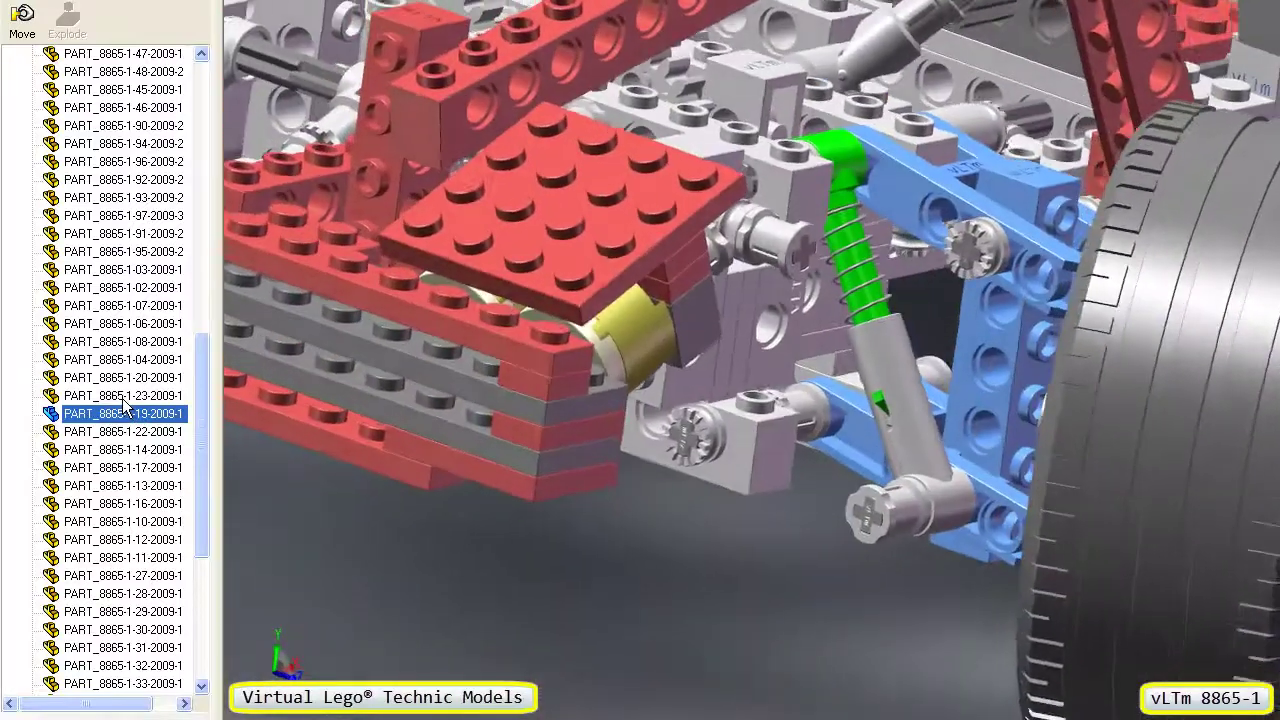
{"action": "left_click", "coordinate": [139, 432]}
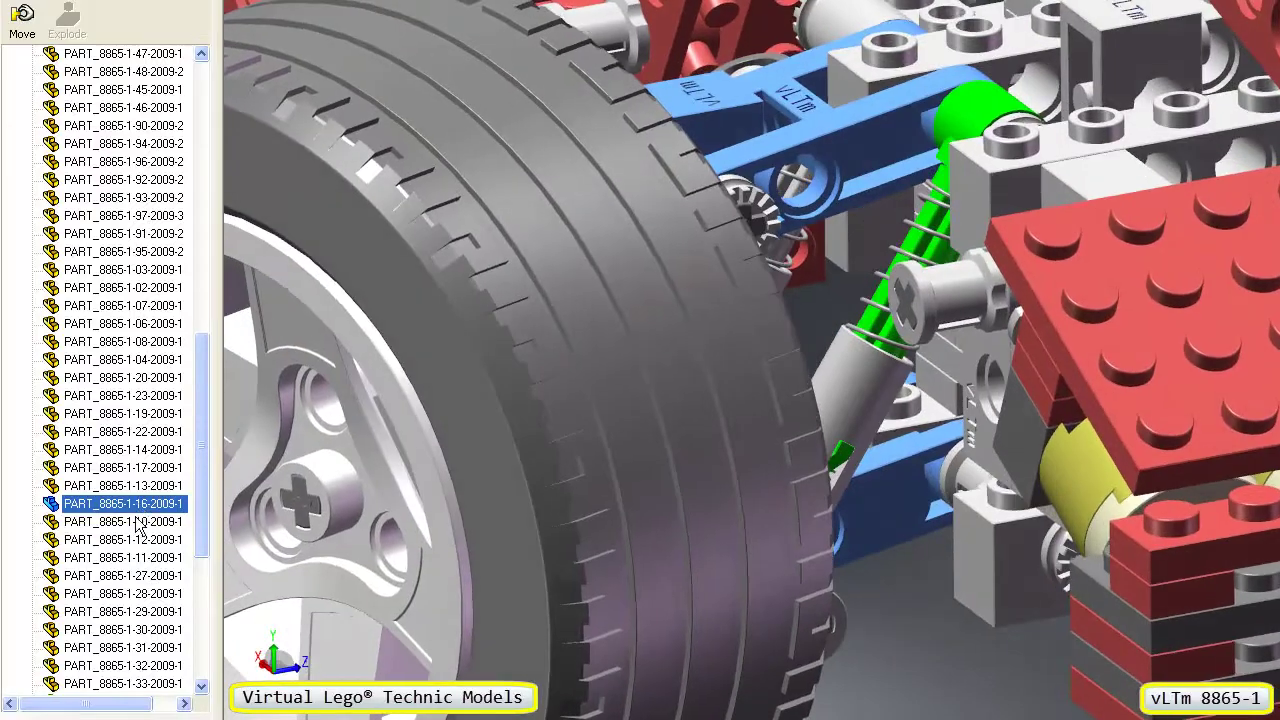
{"action": "left_click", "coordinate": [140, 522]}
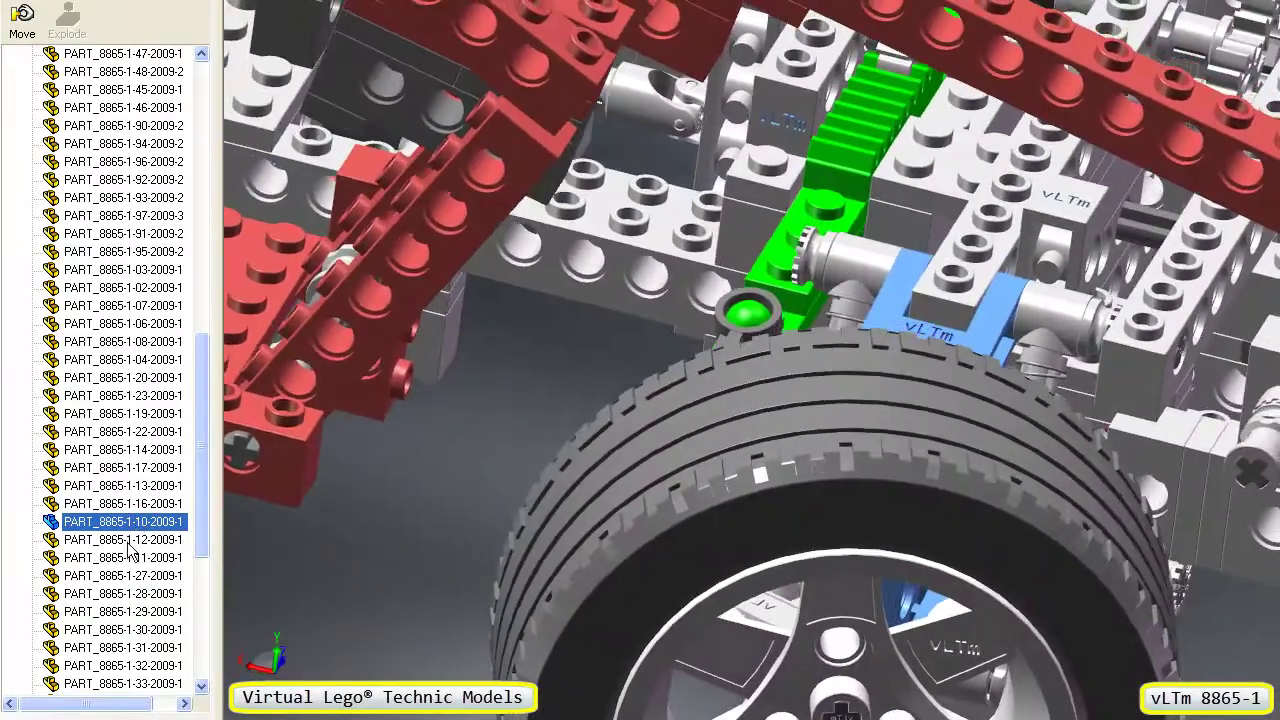
{"action": "left_click", "coordinate": [128, 539]}
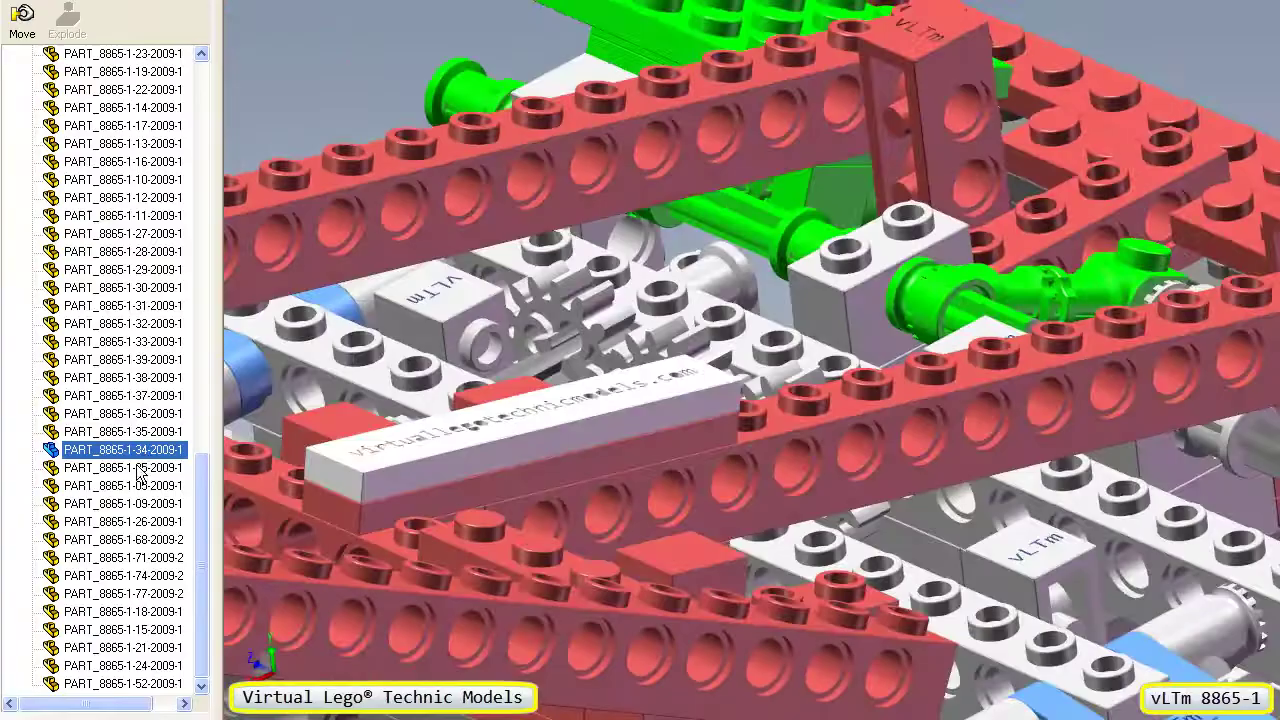
{"action": "left_click", "coordinate": [138, 467]}
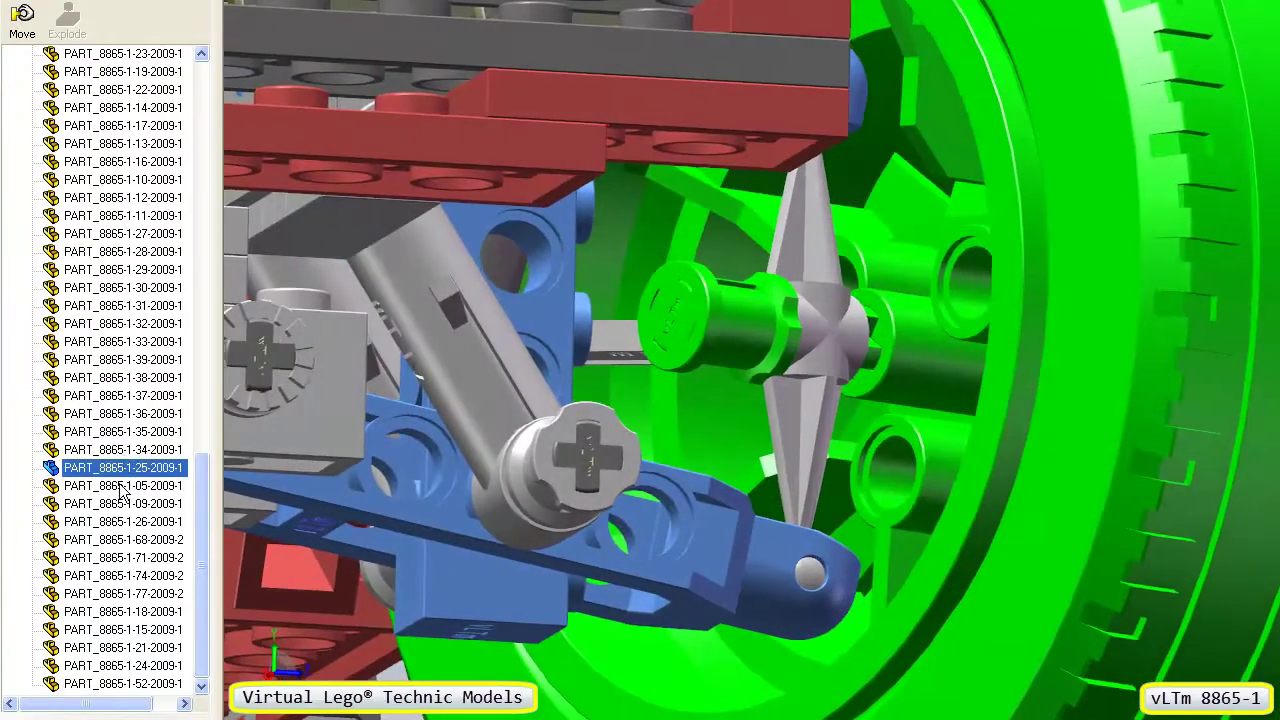
{"action": "left_click", "coordinate": [122, 486]}
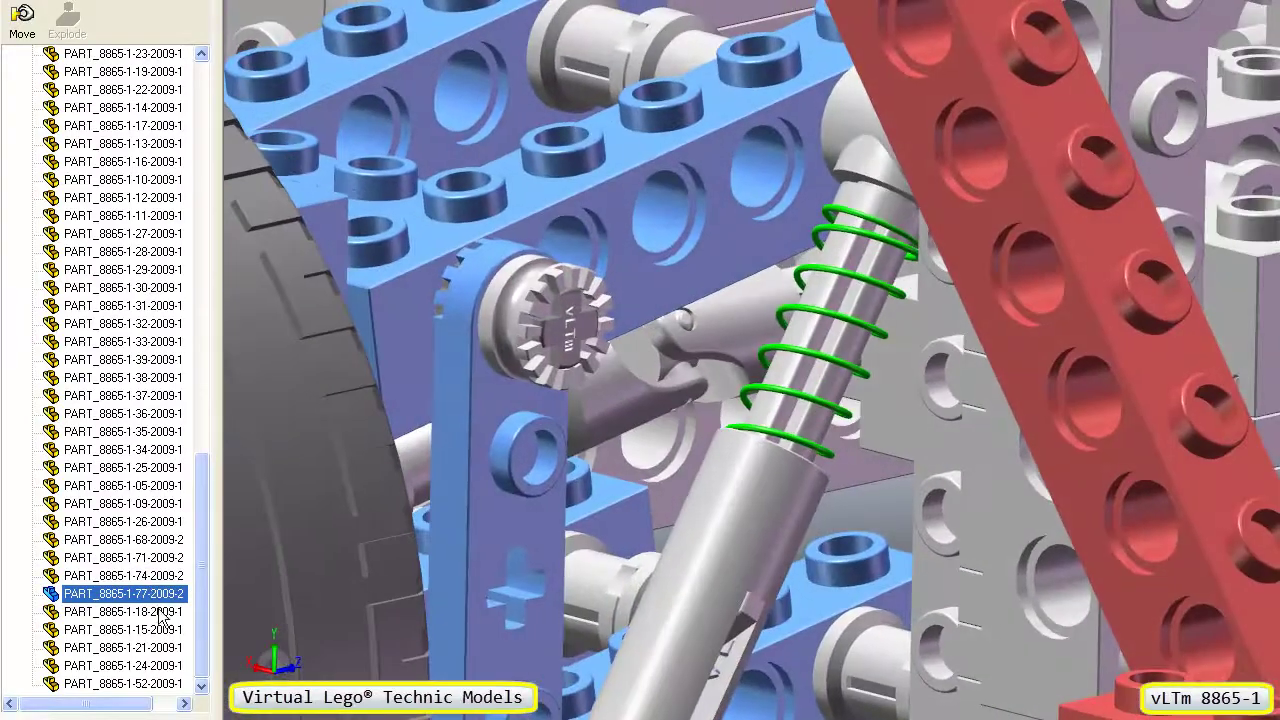
{"action": "left_click", "coordinate": [160, 612]}
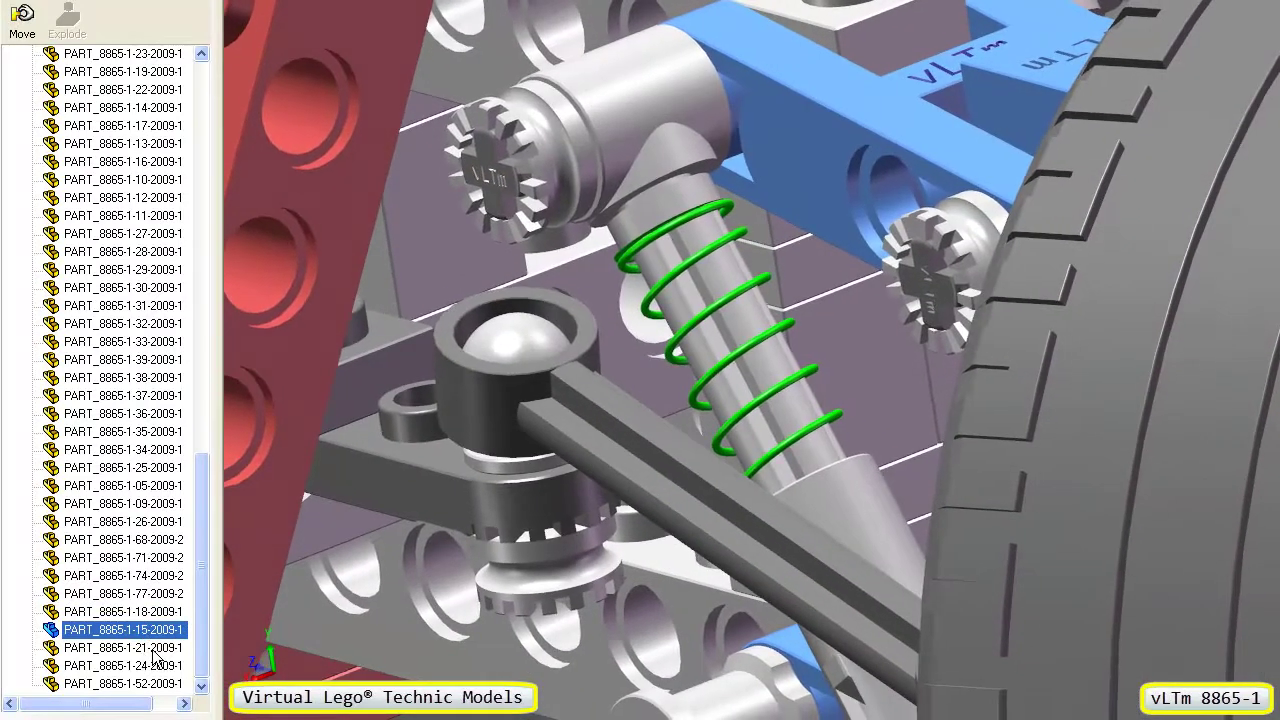
{"action": "left_click", "coordinate": [150, 648]}
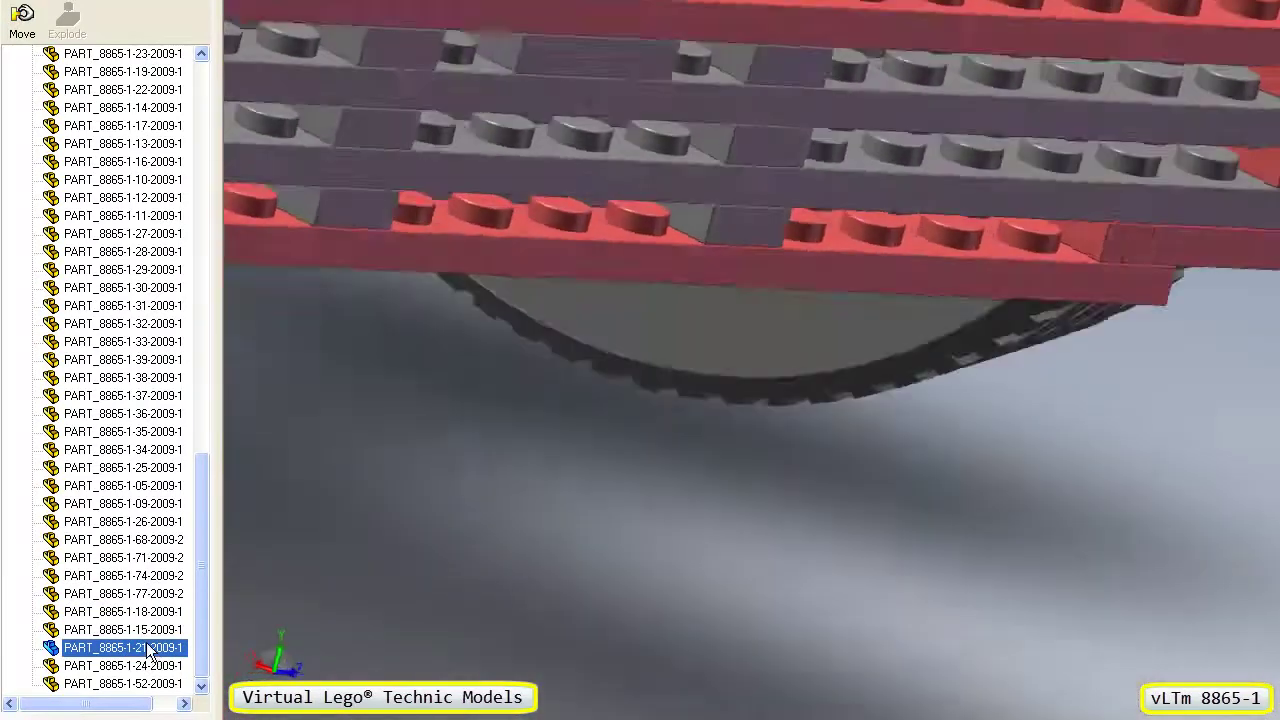